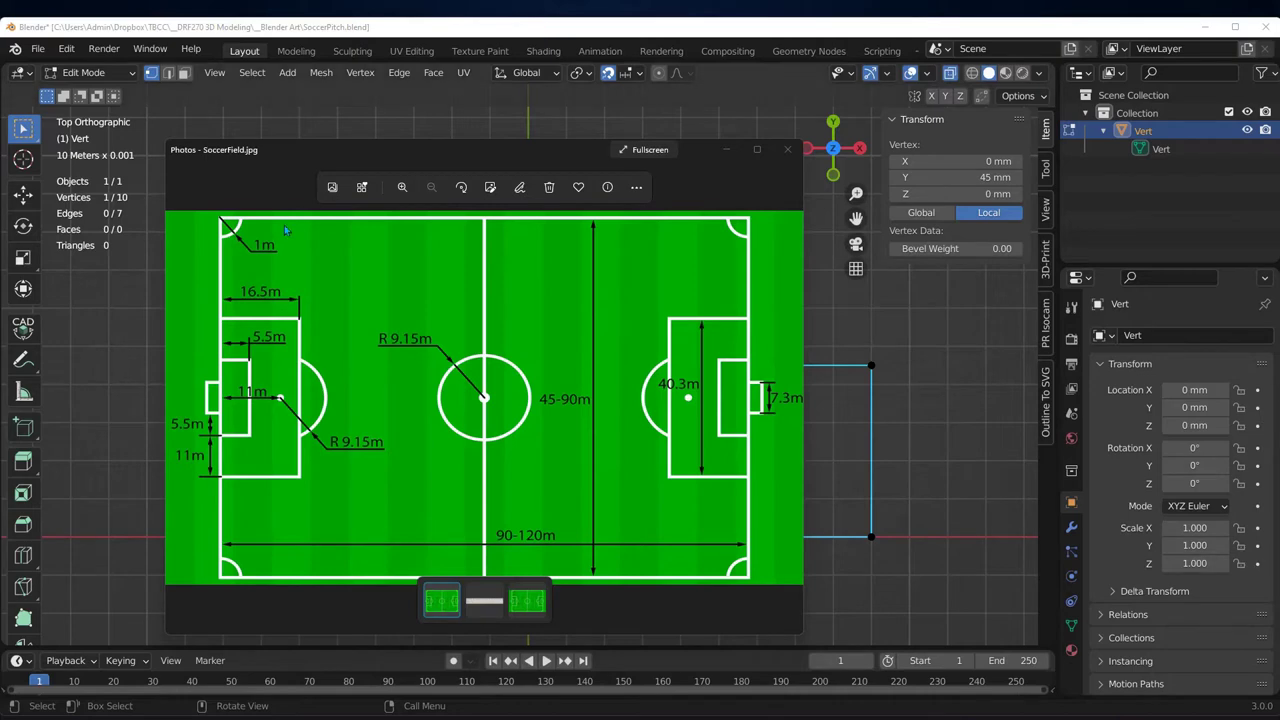
Step: Bring the Blender pitch file back in front of the SoccerField.jpg reference
{"action": "left_click", "coordinate": [622, 27]}
Step: Zoom in on the pitch corner vertex and set snapping to absolute grid increments
{"action": "scroll", "coordinate": [575, 380], "scroll_direction": "up", "scroll_amount": 2}
{"action": "scroll", "coordinate": [575, 380], "scroll_direction": "up", "scroll_amount": 4}
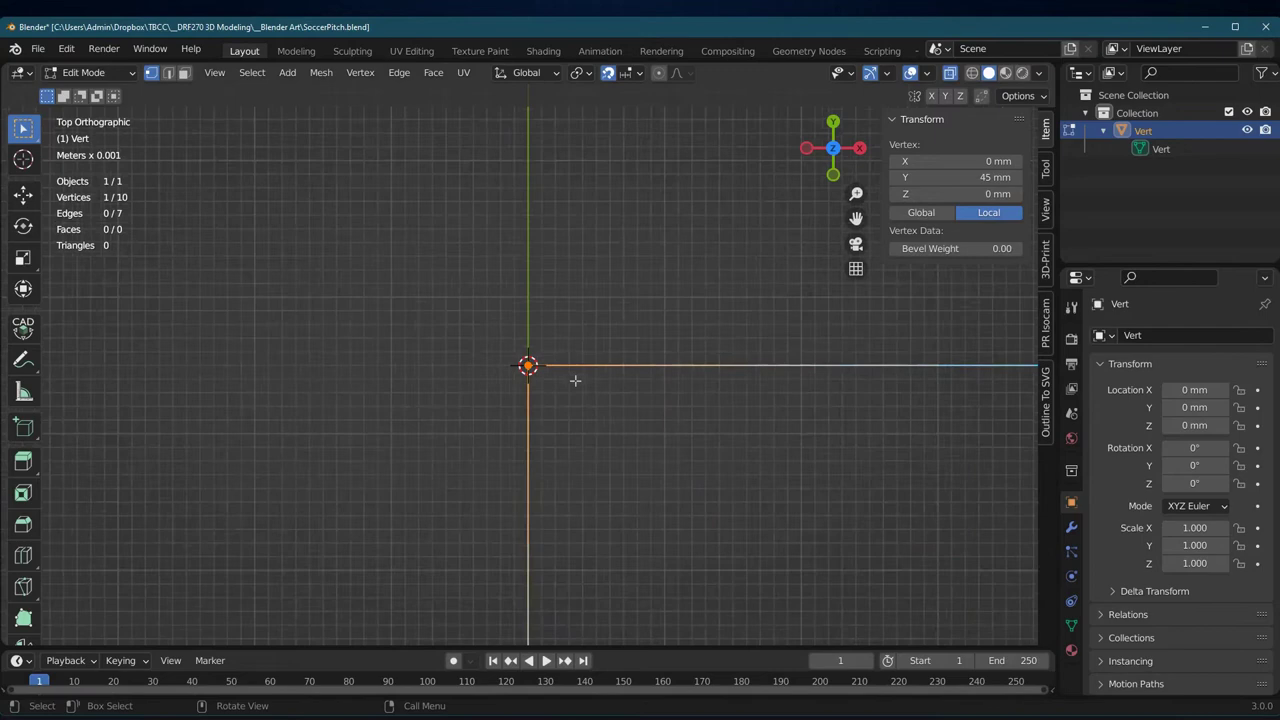
{"action": "scroll", "coordinate": [575, 380], "scroll_direction": "down", "scroll_amount": 3}
{"action": "scroll", "coordinate": [556, 392], "scroll_direction": "up", "scroll_amount": 3}
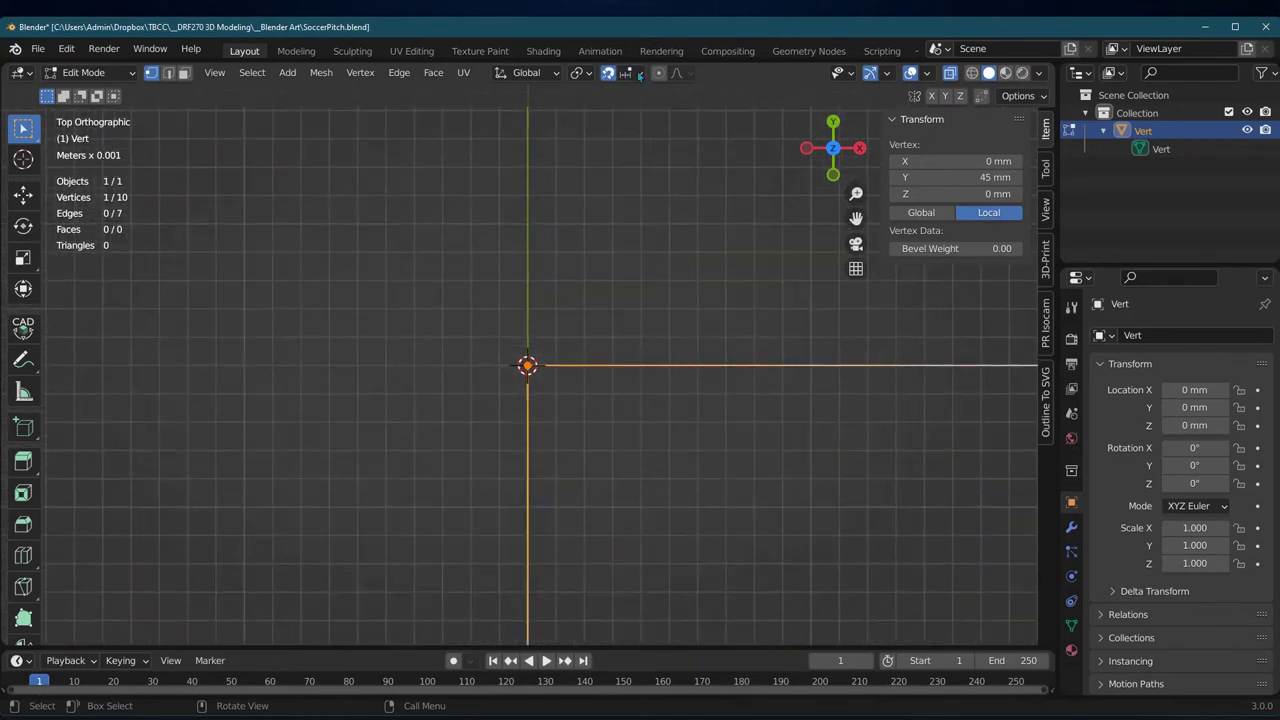
{"action": "left_click", "coordinate": [640, 74]}
{"action": "left_click", "coordinate": [640, 74]}
Step: Duplicate the corner vertex into points 1 mm above, left of and below the corner
{"action": "key", "text": "shift+d"}
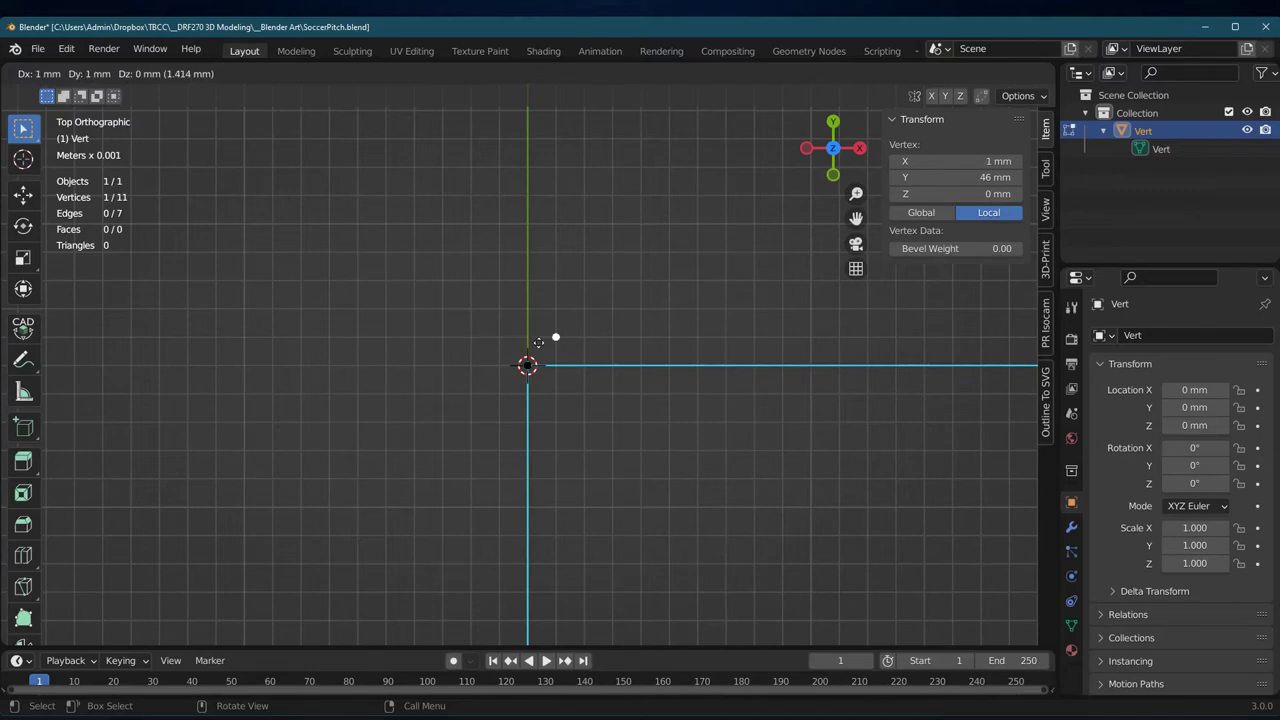
{"action": "left_click", "coordinate": [500, 340]}
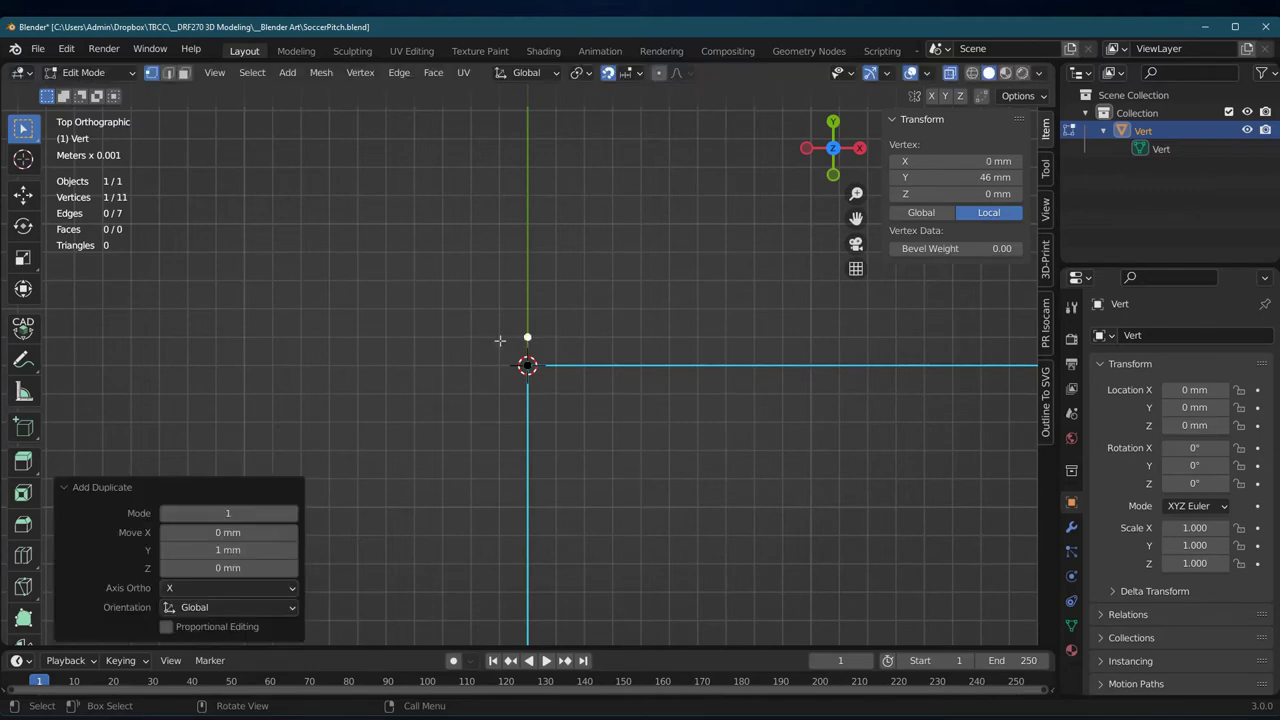
{"action": "scroll", "coordinate": [508, 341], "scroll_direction": "up", "scroll_amount": 2}
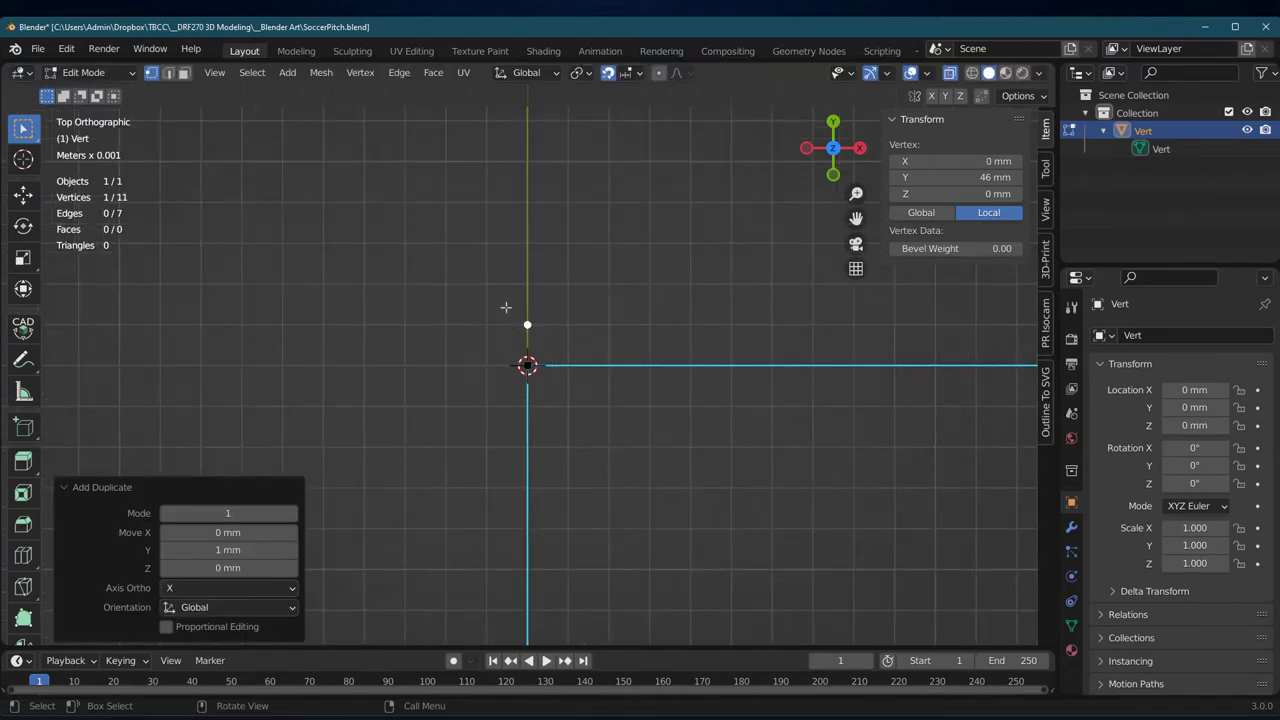
{"action": "key", "text": "shift+d"}
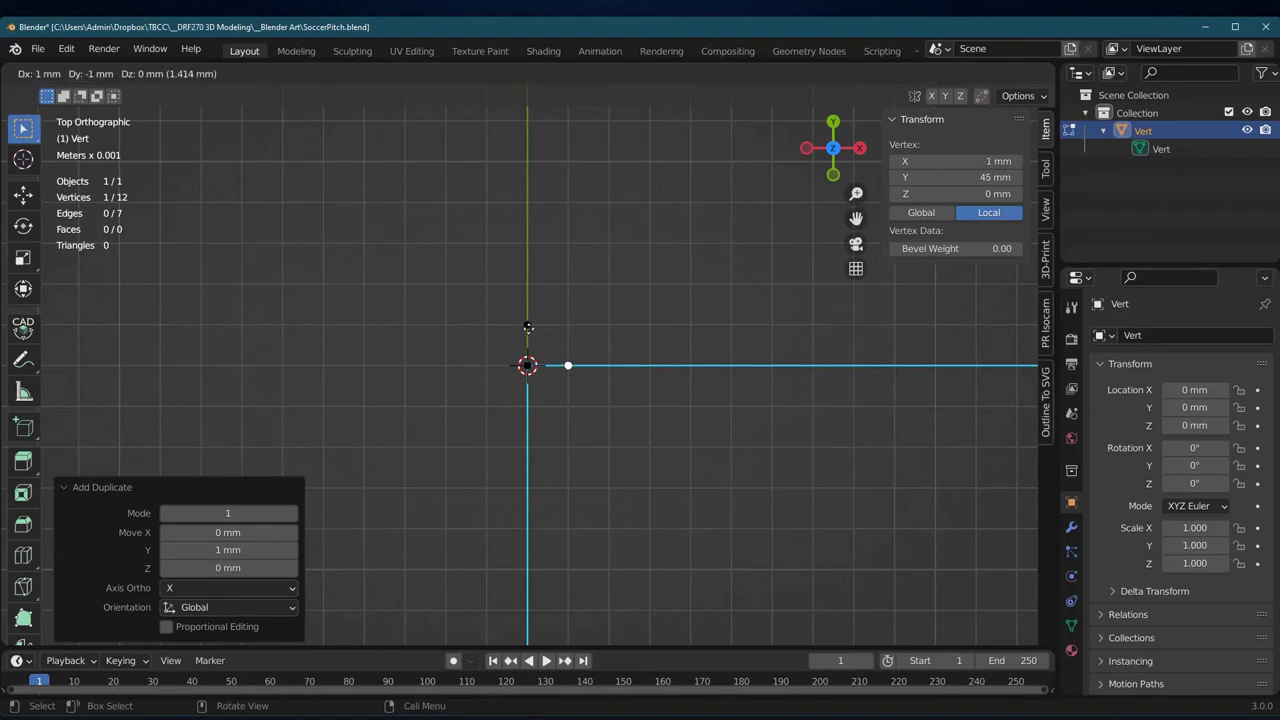
{"action": "left_click", "coordinate": [465, 309]}
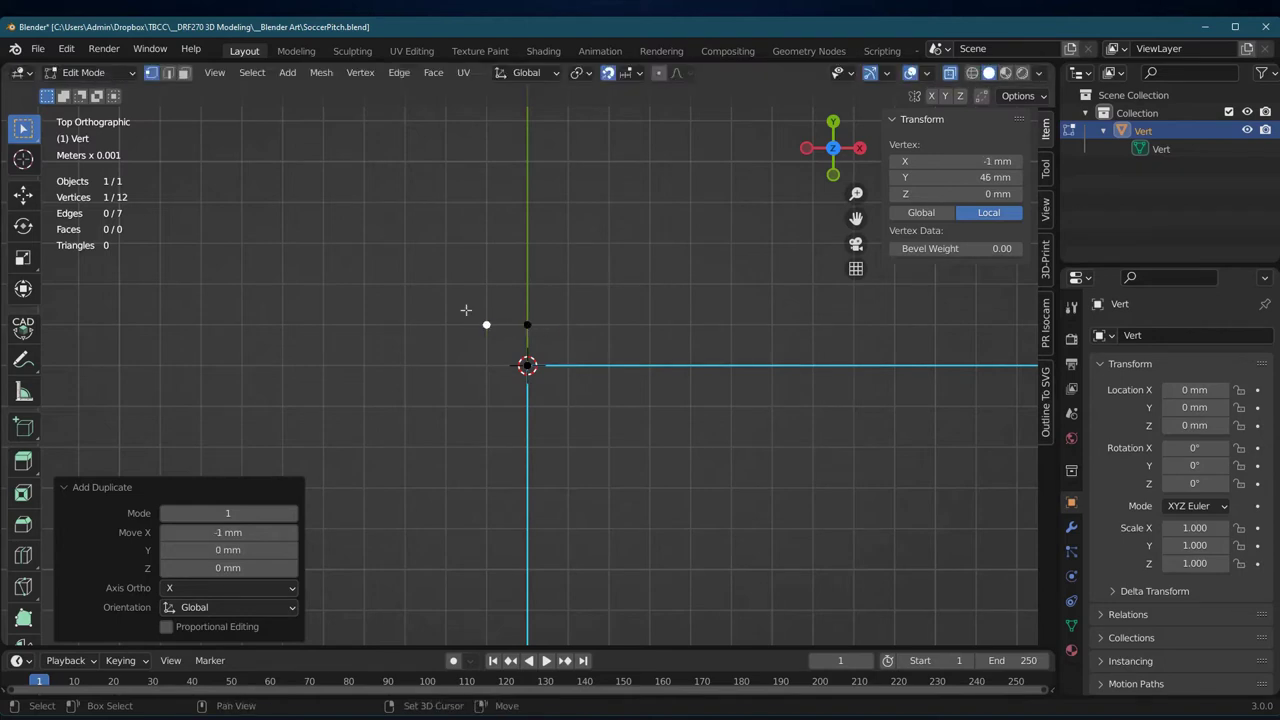
{"action": "key", "text": "shift+d"}
{"action": "left_click", "coordinate": [469, 360]}
Step: Add three more 1 mm grid points, including lower-left and lower-right, then deselect everything
{"action": "key", "text": "shift+d"}
{"action": "left_click", "coordinate": [568, 323]}
{"action": "key", "text": "shift+d"}
{"action": "left_click", "coordinate": [484, 404]}
{"action": "key", "text": "shift+d"}
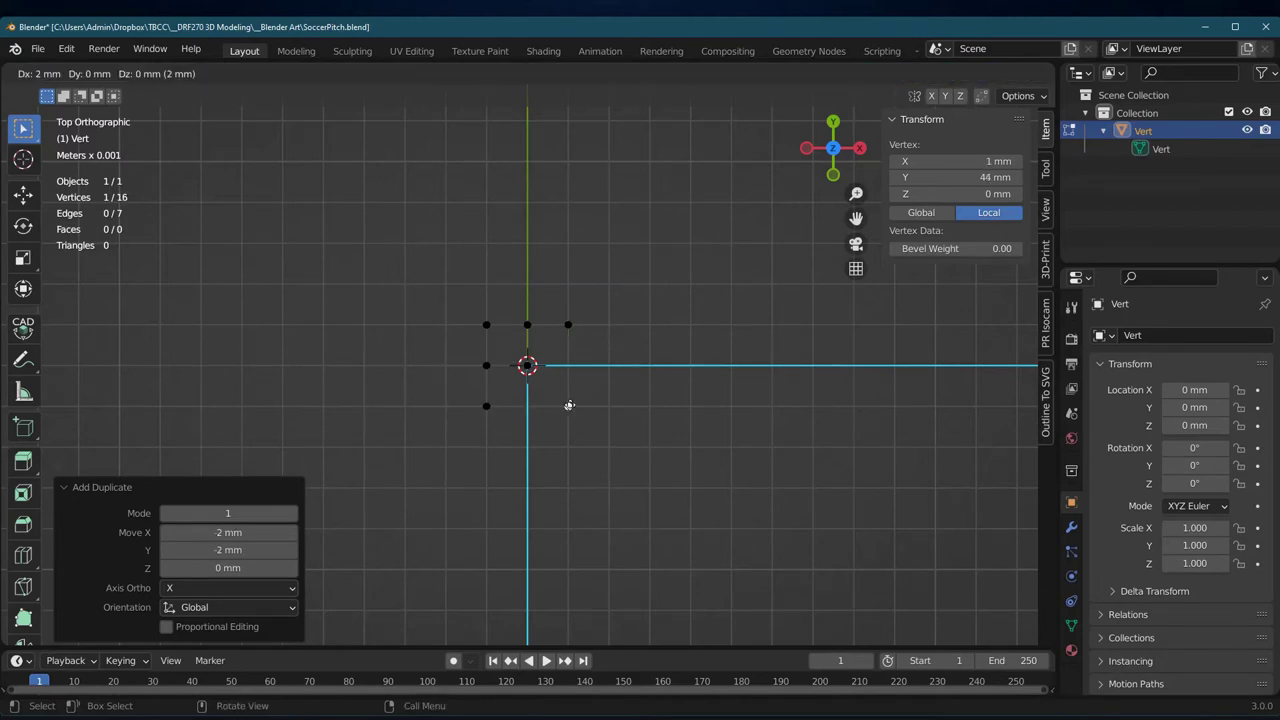
{"action": "left_click", "coordinate": [569, 405]}
{"action": "scroll", "coordinate": [659, 445], "scroll_direction": "up", "scroll_amount": 3}
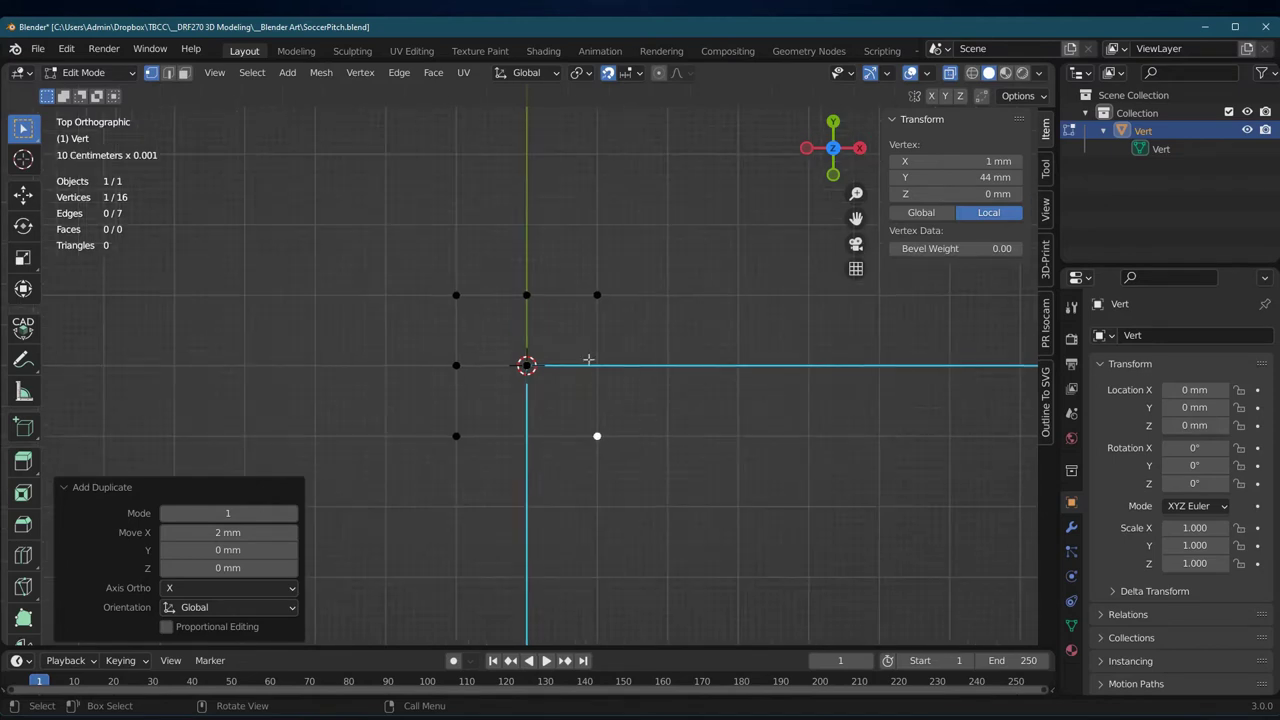
{"action": "left_click_drag", "start_coordinate": [569, 346], "coordinate": [618, 385]}
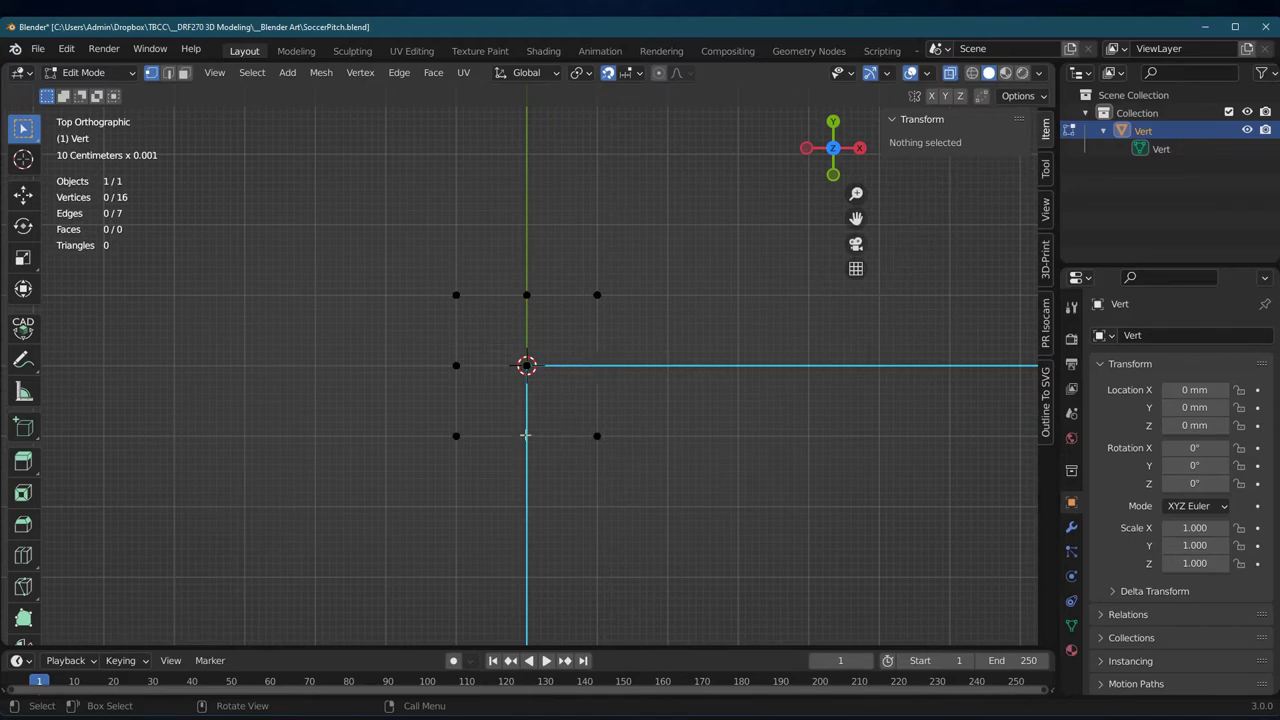
Step: Orbit into perspective and box-select the two reference vertices right of the corner
{"action": "middle_click_drag", "start_coordinate": [723, 526], "coordinate": [706, 430]}
{"action": "left_click_drag", "start_coordinate": [340, 392], "coordinate": [444, 462]}
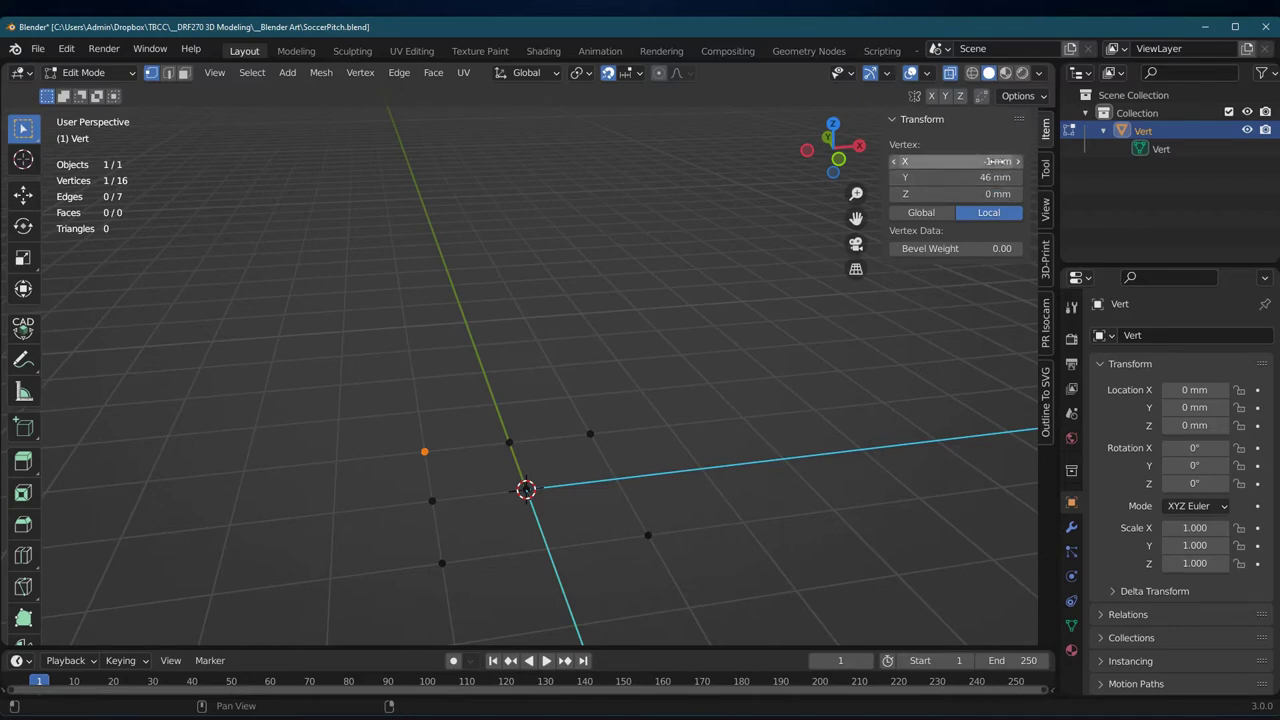
{"action": "left_click_drag", "start_coordinate": [484, 398], "coordinate": [540, 458]}
{"action": "left_click_drag", "start_coordinate": [567, 392], "coordinate": [622, 454]}
{"action": "left_click_drag", "start_coordinate": [402, 490], "coordinate": [480, 578]}
{"action": "left_click_drag", "start_coordinate": [628, 508], "coordinate": [673, 545]}
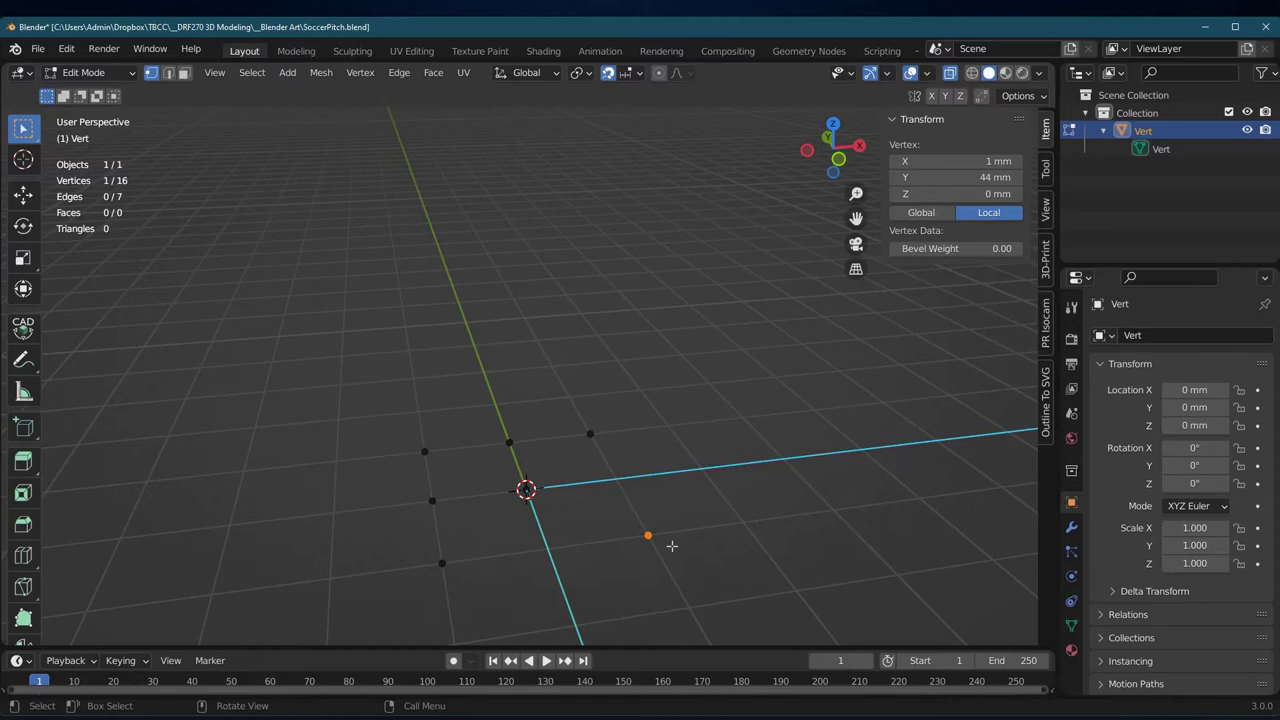
{"action": "middle_click_drag", "start_coordinate": [646, 383], "coordinate": [580, 347]}
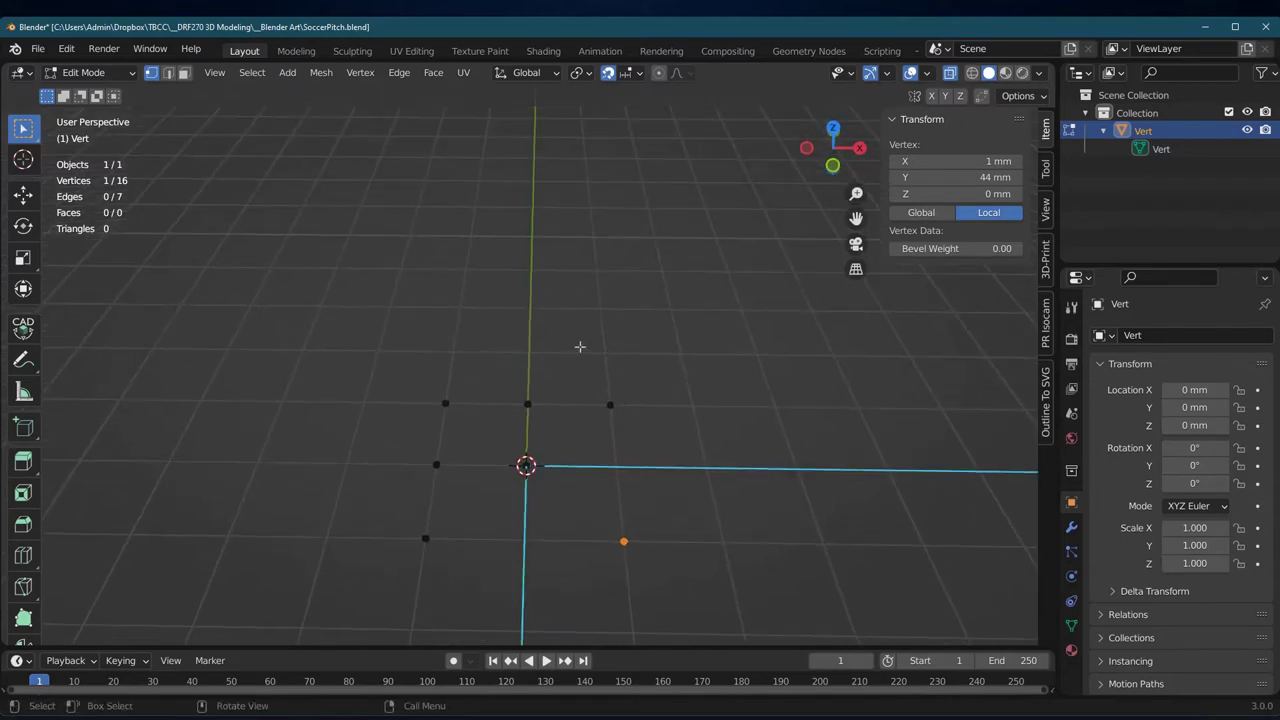
{"action": "left_click_drag", "start_coordinate": [580, 347], "coordinate": [672, 610]}
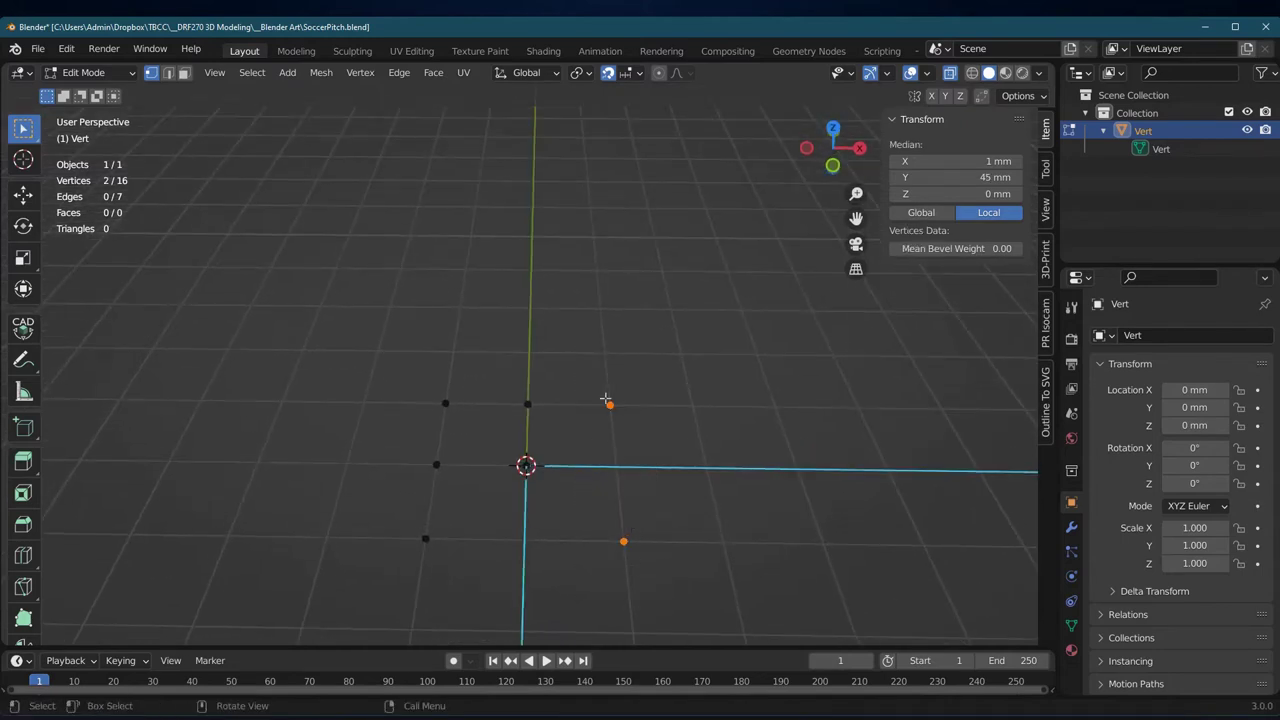
Step: Join the right pair and the lower pair of reference vertices with edges, then switch to Edge select
{"action": "key", "text": "f"}
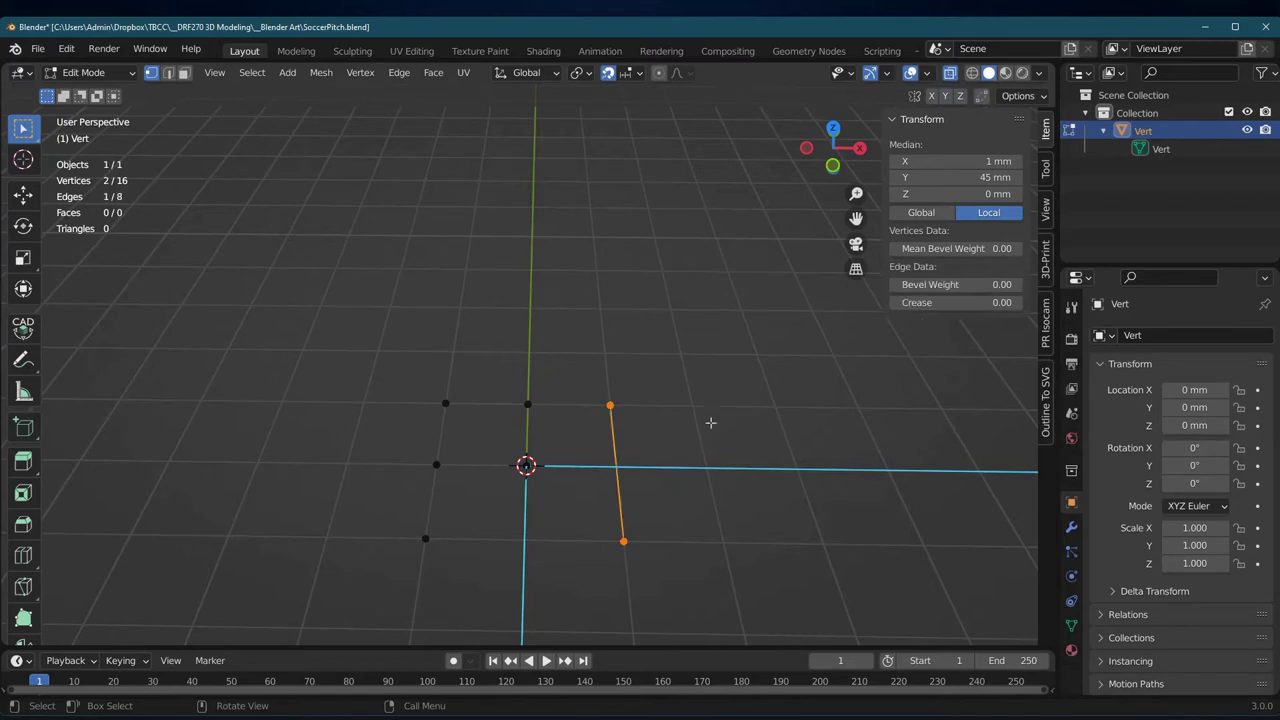
{"action": "left_click_drag", "start_coordinate": [393, 528], "coordinate": [720, 583]}
{"action": "key", "text": "f"}
{"action": "middle_click_drag", "start_coordinate": [690, 526], "coordinate": [677, 503]}
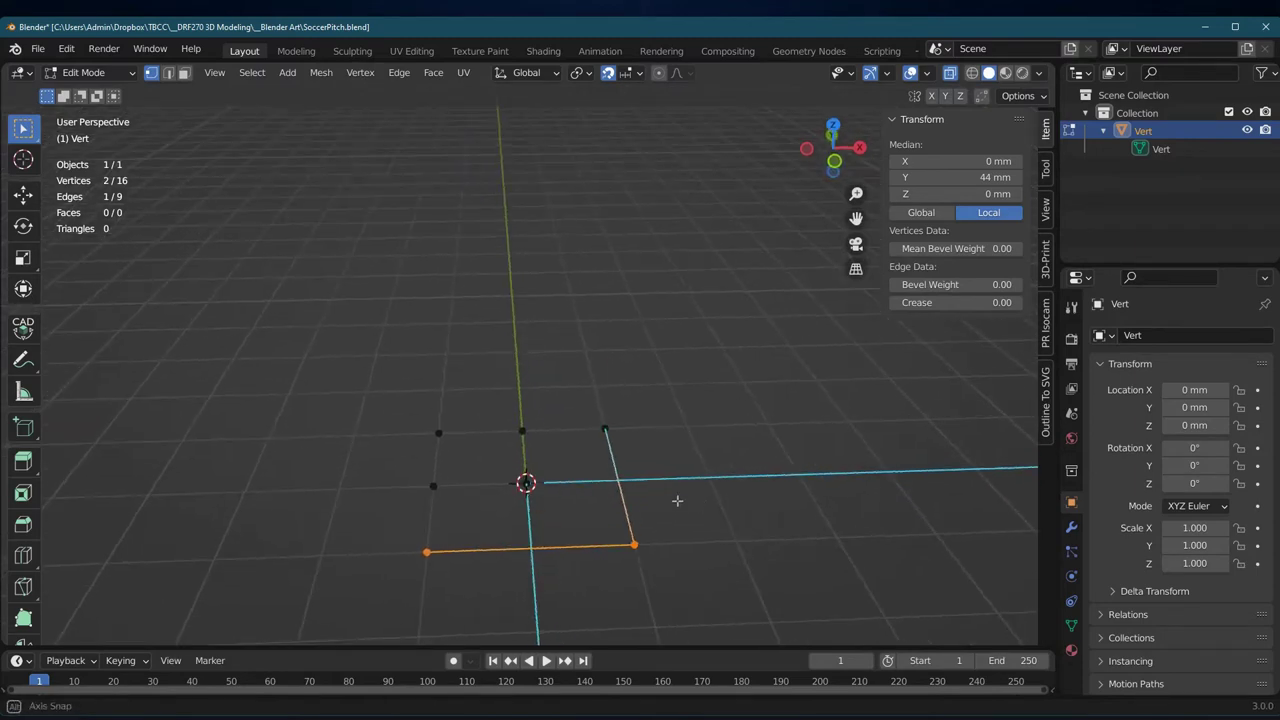
{"action": "left_click_drag", "start_coordinate": [598, 463], "coordinate": [650, 499]}
{"action": "left_click", "coordinate": [168, 74]}
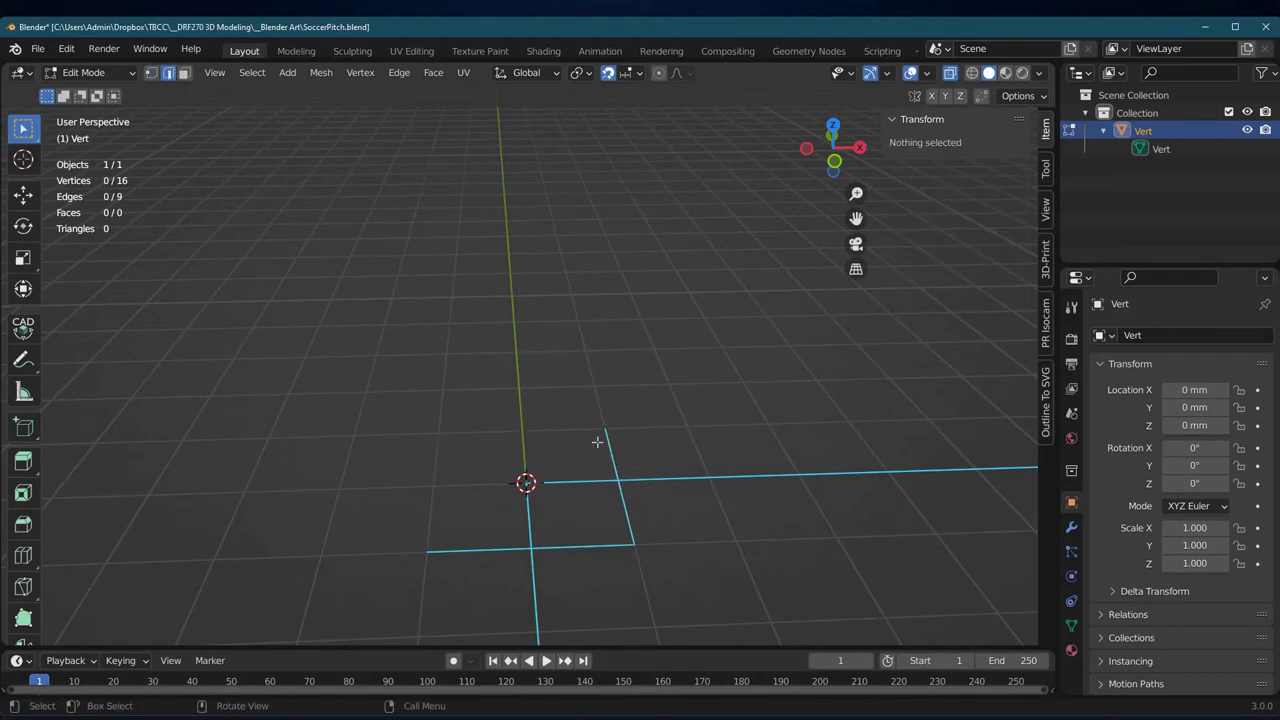
Step: Select the right offset edge and horizontal pitch edge, then intersect them with TinyCAD XALL
{"action": "left_click_drag", "start_coordinate": [566, 443], "coordinate": [685, 526]}
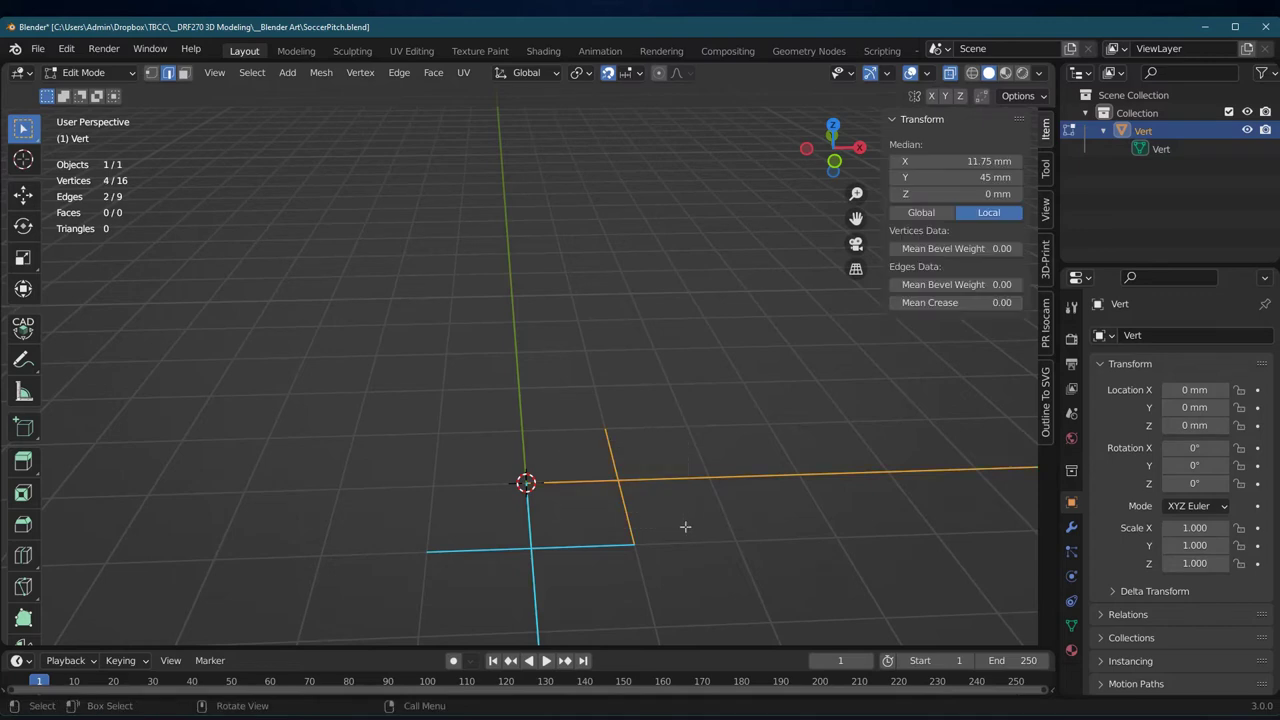
{"action": "left_click", "coordinate": [628, 471]}
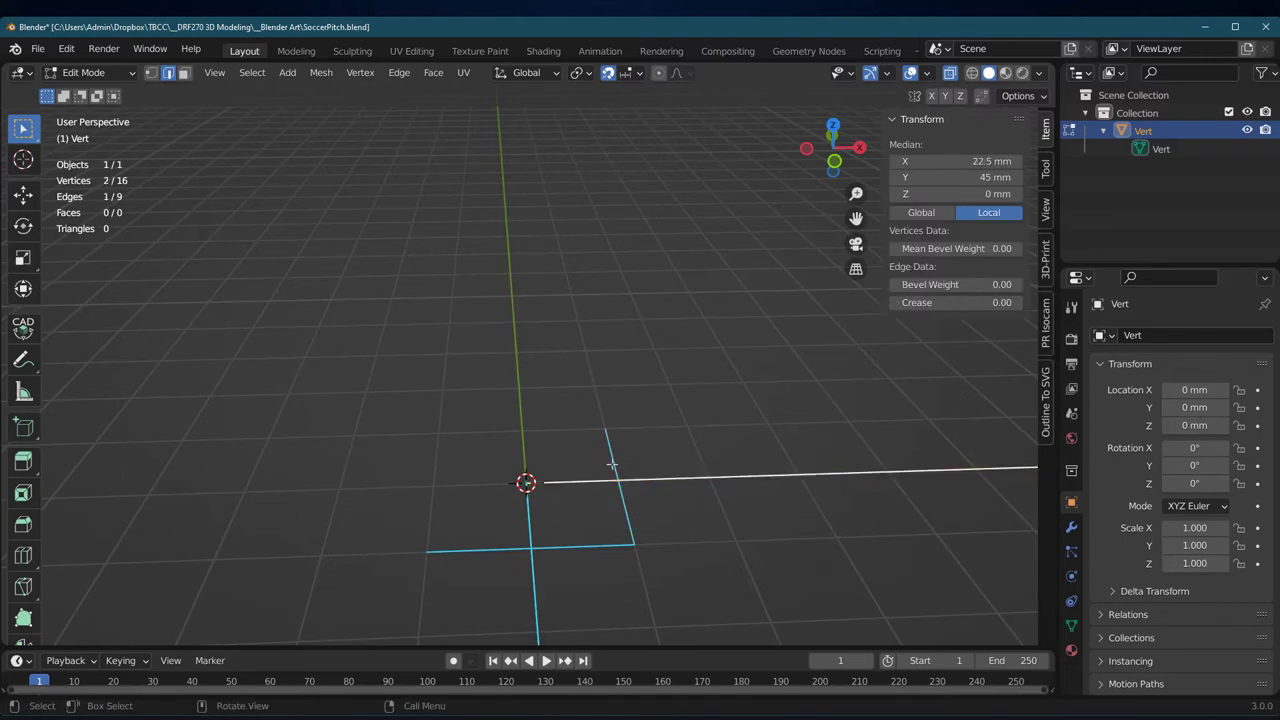
{"action": "left_click", "coordinate": [612, 465]}
{"action": "left_click", "coordinate": [627, 477], "text": "shift"}
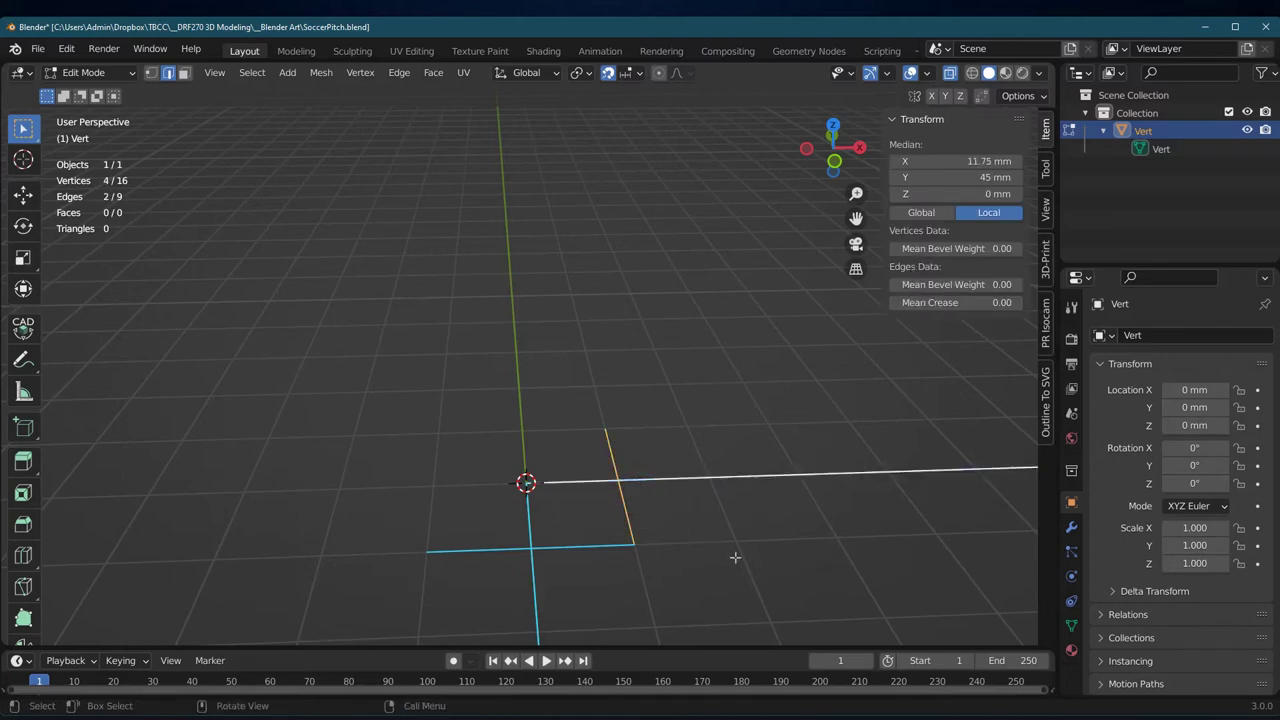
{"action": "right_click", "coordinate": [594, 340]}
{"action": "mouse_move", "coordinate": [590, 122]}
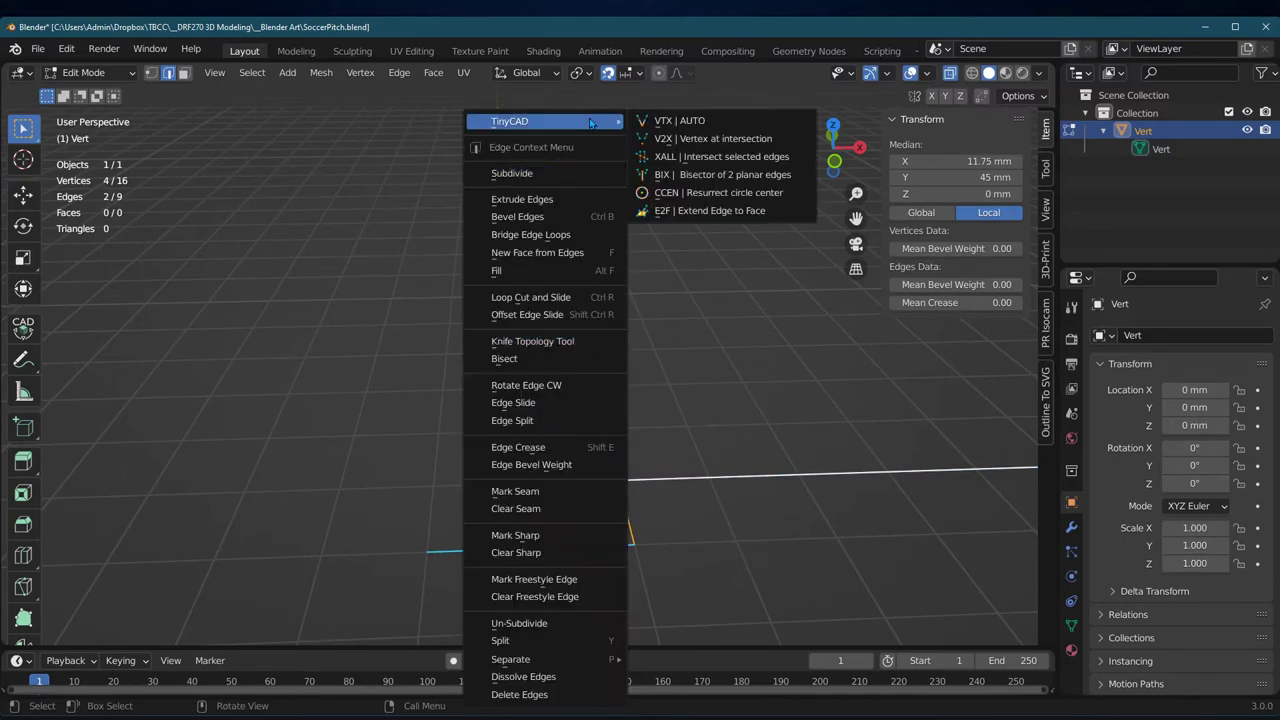
{"action": "left_click", "coordinate": [709, 157]}
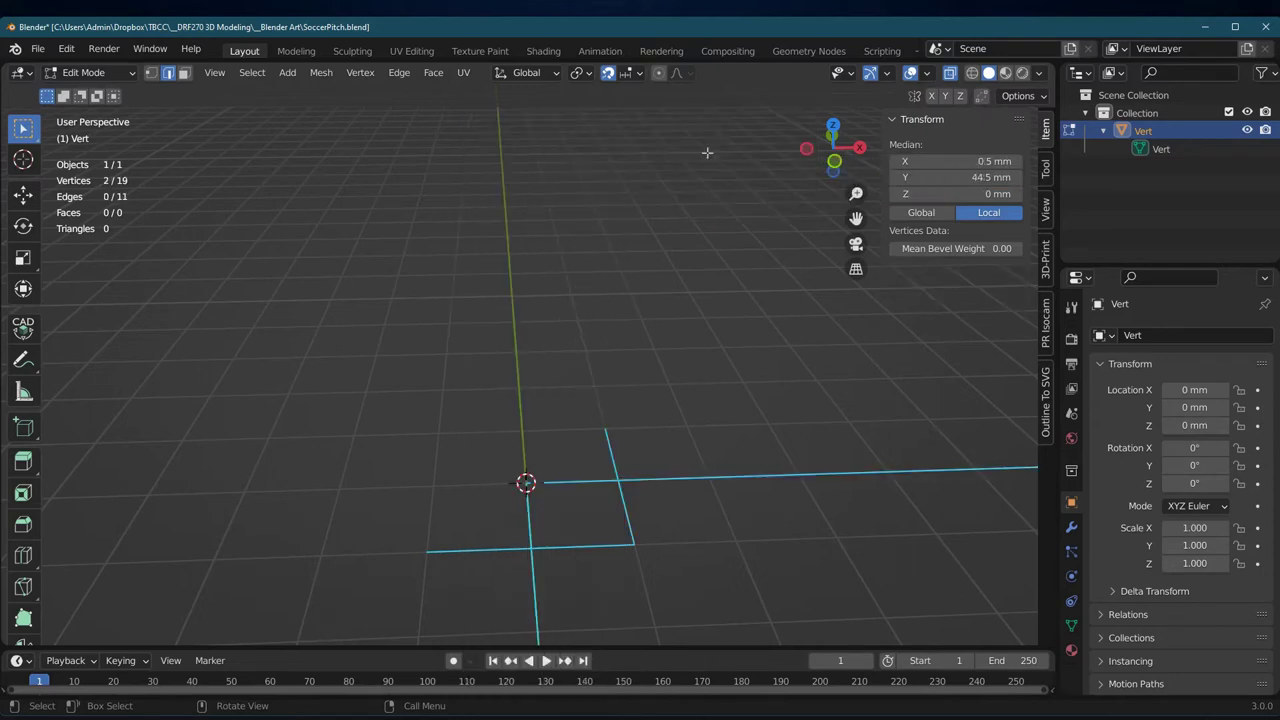
Step: Return to vertex selection, turn on X-ray, and inspect the vertices at the edge crossing
{"action": "left_click", "coordinate": [151, 73]}
{"action": "middle_click_drag", "start_coordinate": [638, 254], "coordinate": [709, 316]}
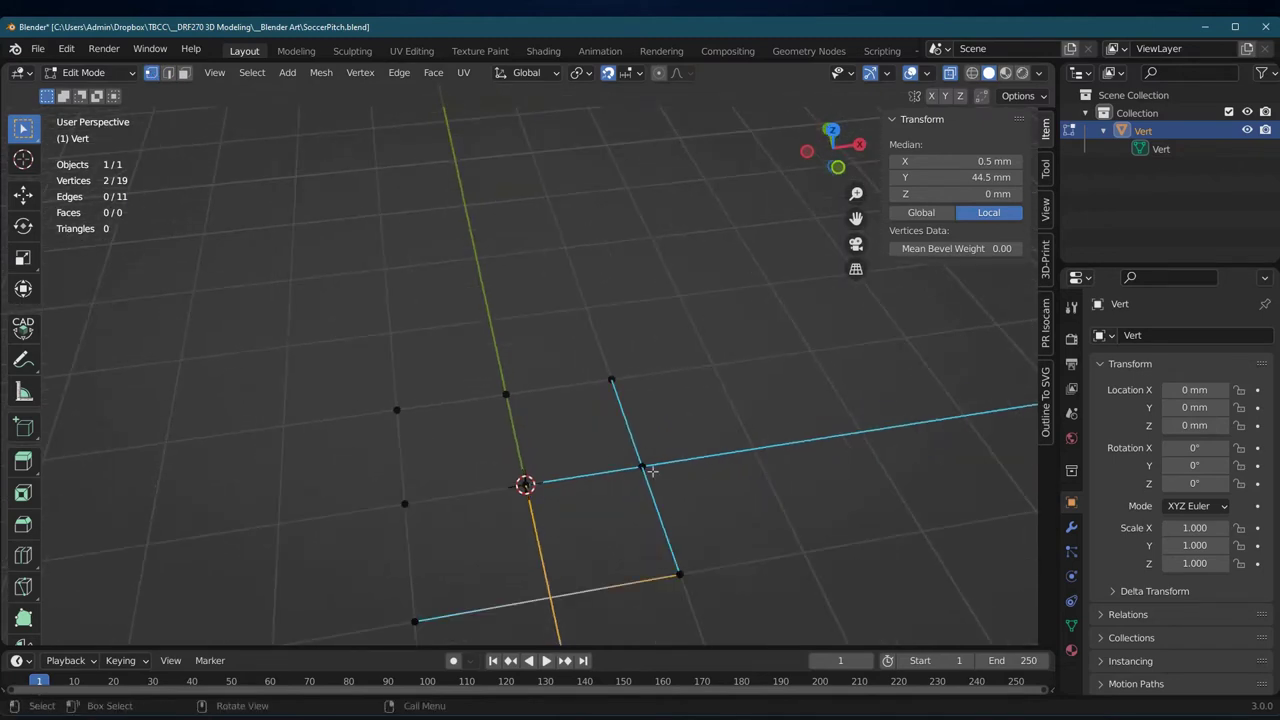
{"action": "left_click_drag", "start_coordinate": [608, 441], "coordinate": [690, 500]}
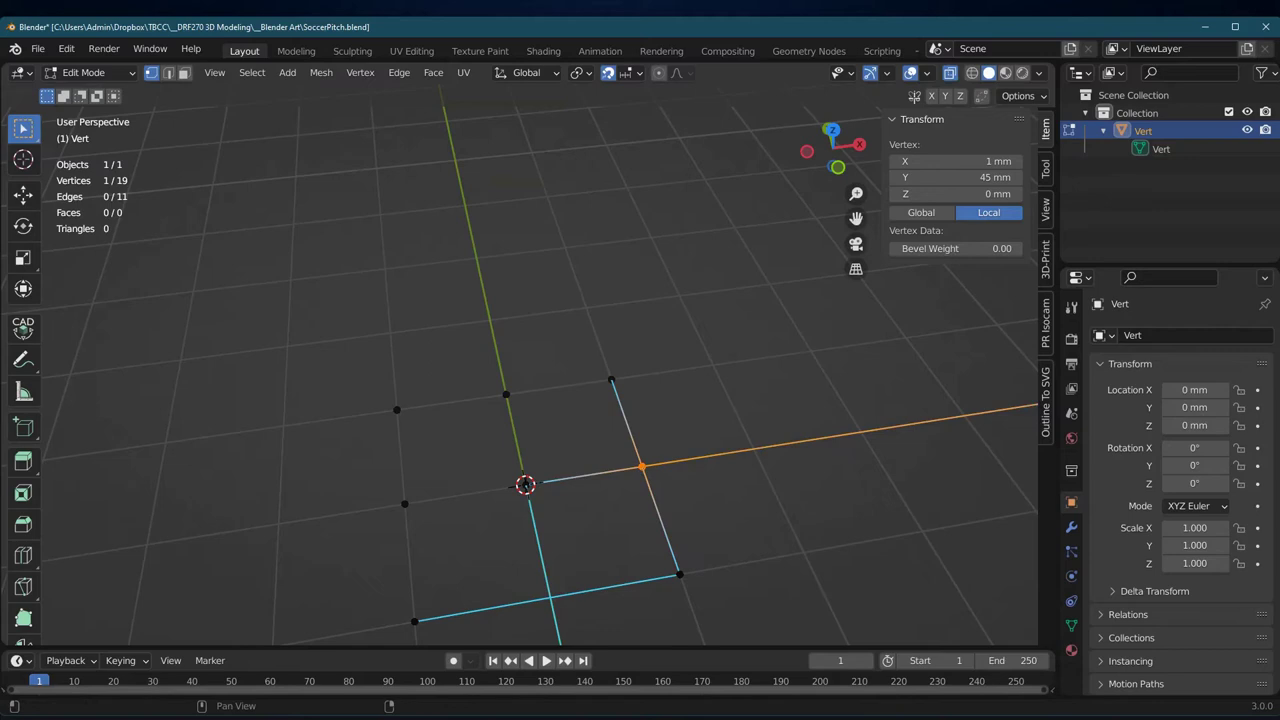
{"action": "left_click", "coordinate": [952, 76]}
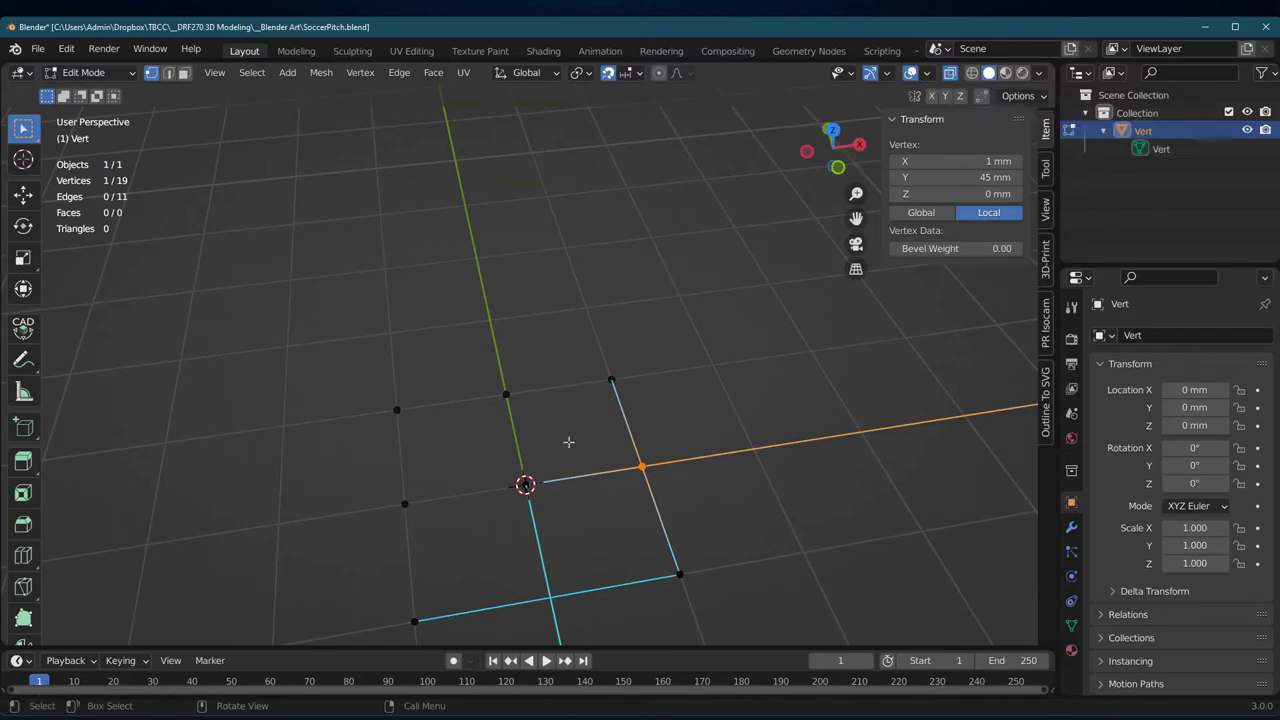
{"action": "left_click_drag", "start_coordinate": [596, 442], "coordinate": [688, 499]}
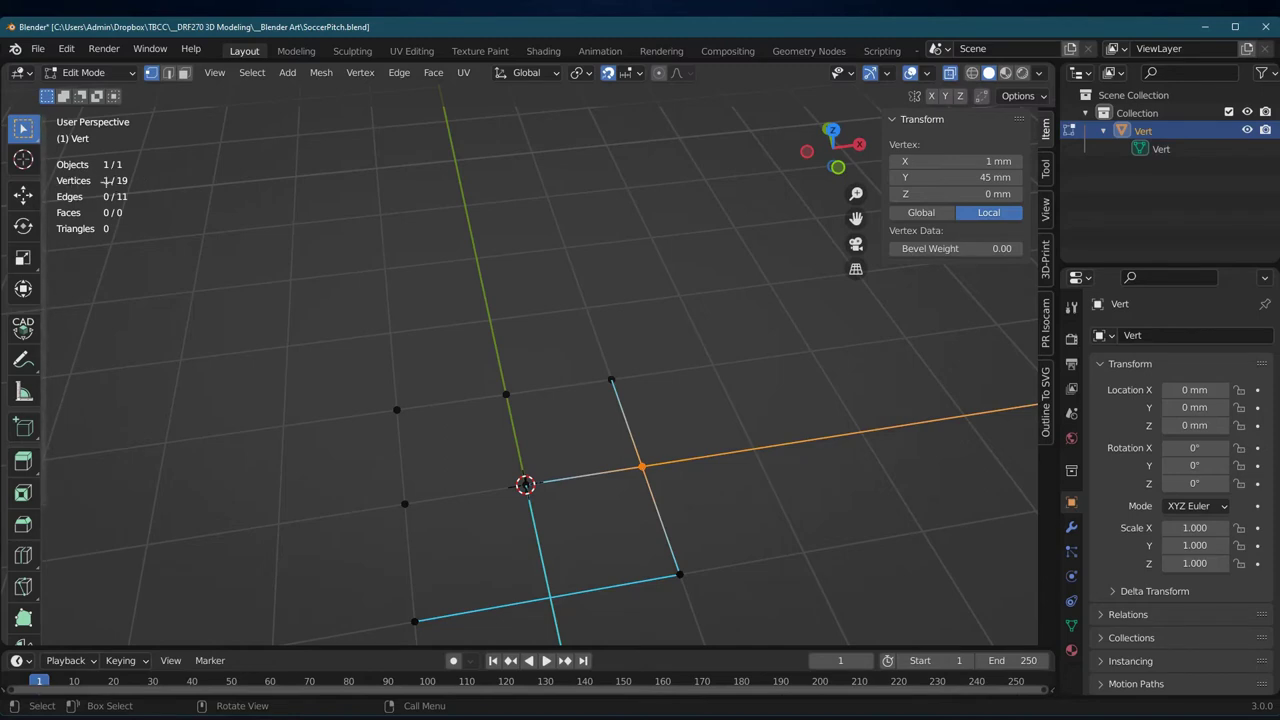
{"action": "left_click_drag", "start_coordinate": [544, 322], "coordinate": [688, 438], "text": "shift"}
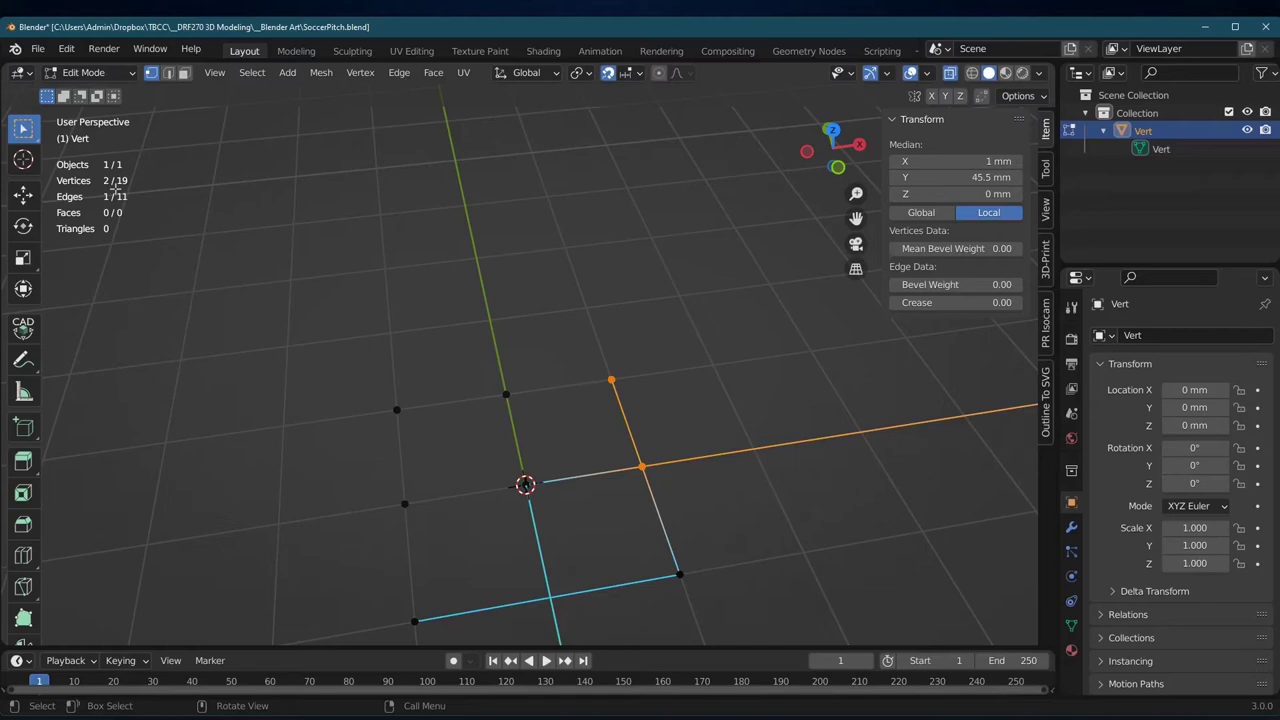
{"action": "left_click_drag", "start_coordinate": [634, 524], "coordinate": [702, 592]}
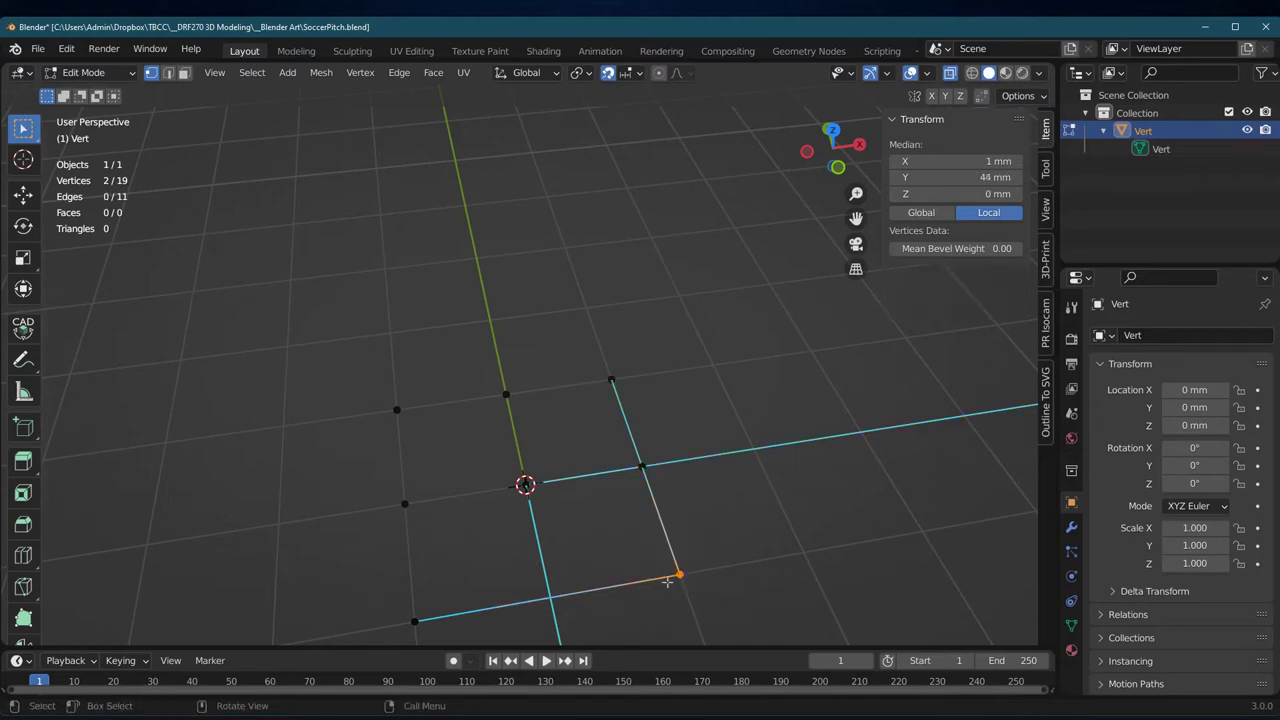
{"action": "middle_click_drag", "start_coordinate": [584, 566], "coordinate": [575, 555]}
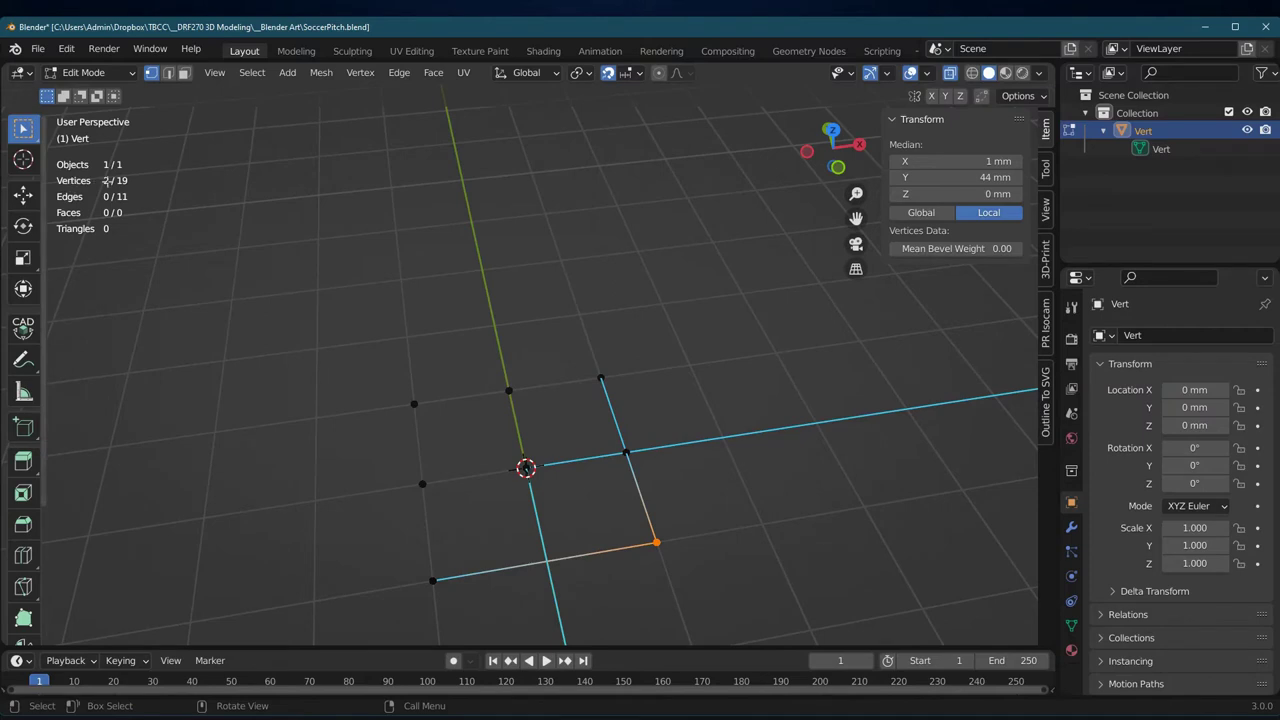
Step: Merge the overlapping corner vertices by distance, leaving 18 vertices
{"action": "left_click_drag", "start_coordinate": [608, 496], "coordinate": [698, 558]}
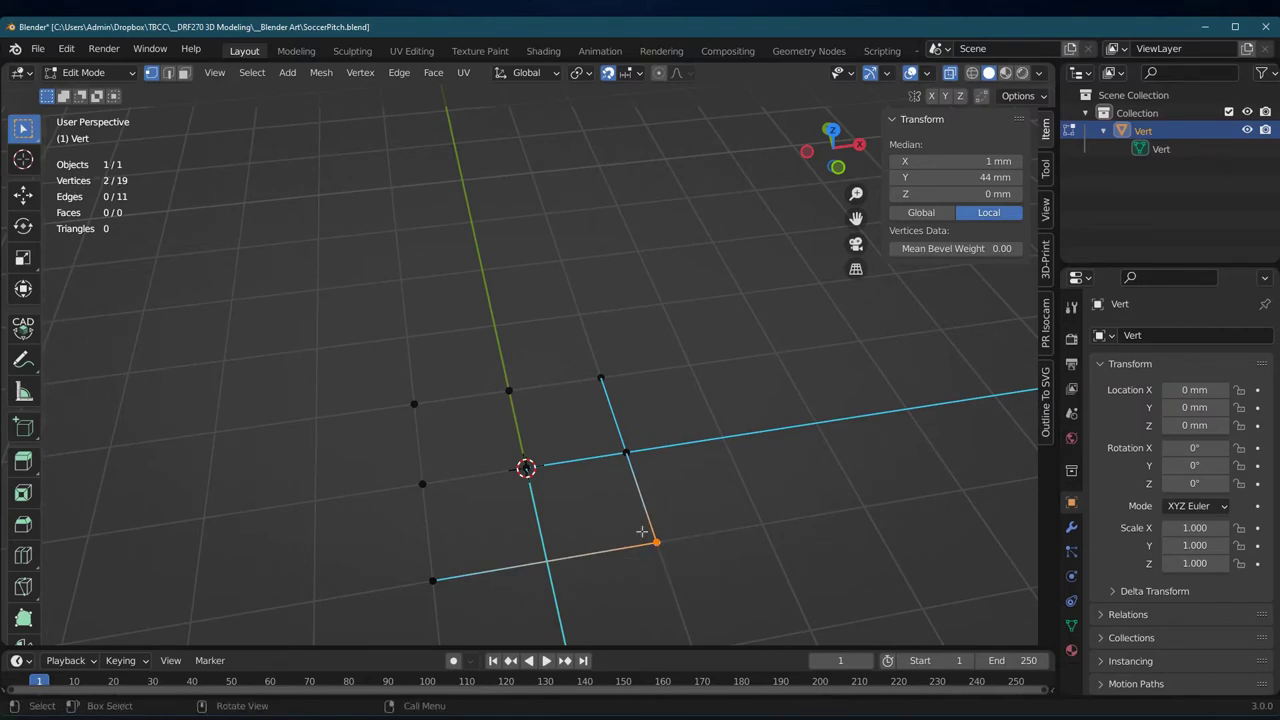
{"action": "left_click_drag", "start_coordinate": [602, 507], "coordinate": [708, 570]}
{"action": "key", "text": "m"}
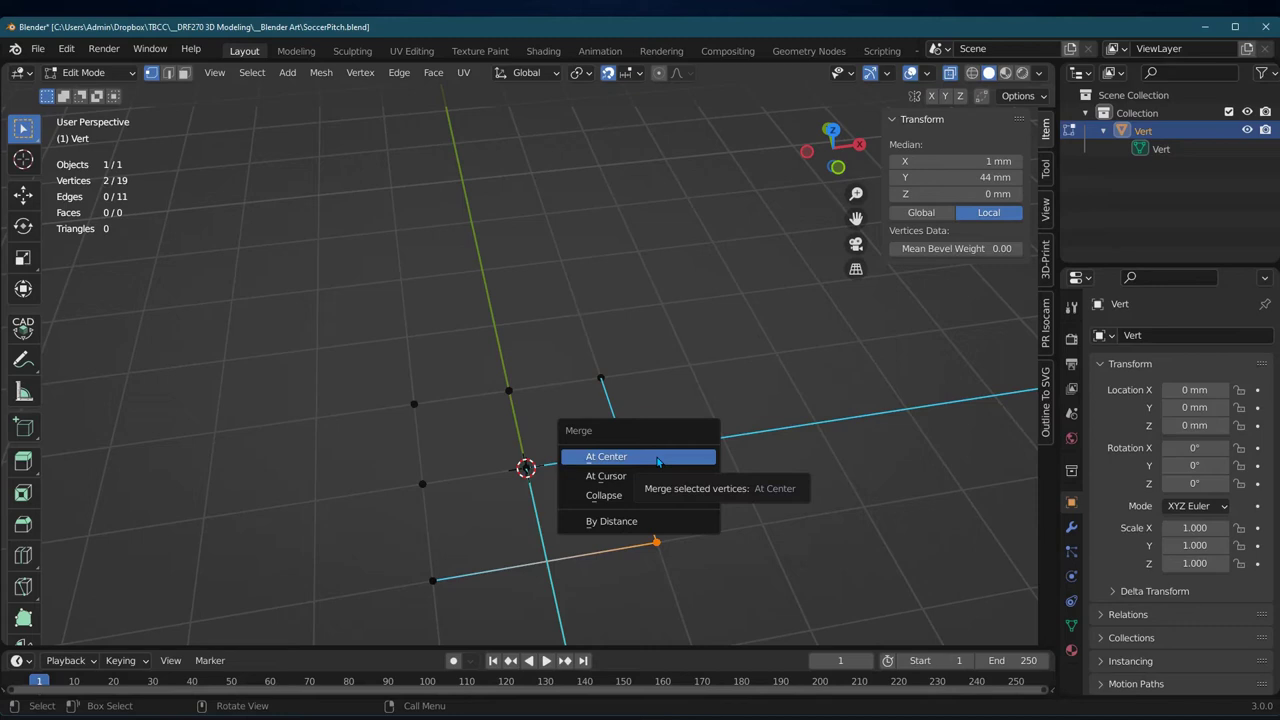
{"action": "left_click", "coordinate": [602, 522]}
{"action": "left_click_drag", "start_coordinate": [587, 505], "coordinate": [730, 597]}
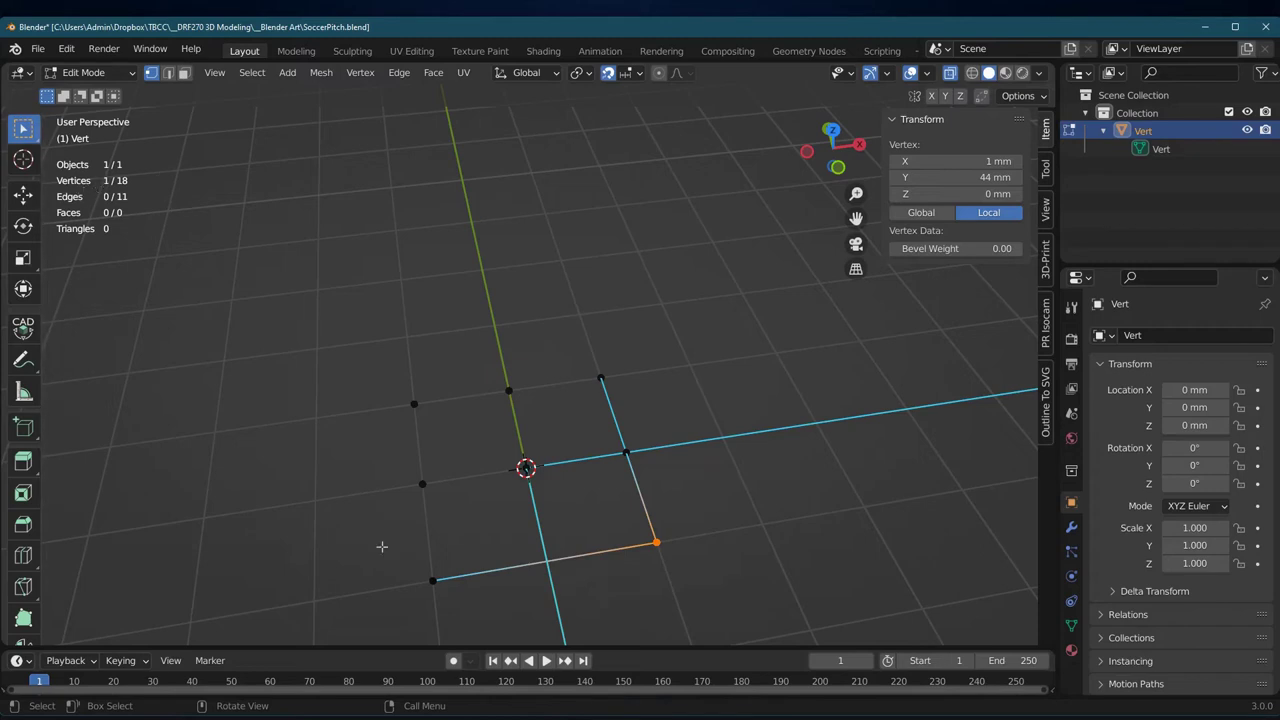
{"action": "left_click_drag", "start_coordinate": [388, 554], "coordinate": [466, 604]}
{"action": "middle_click_drag", "start_coordinate": [672, 531], "coordinate": [640, 541]}
Step: Select the lower offset edge and vertical pitch edge and intersect them with TinyCAD XALL
{"action": "left_click", "coordinate": [167, 72]}
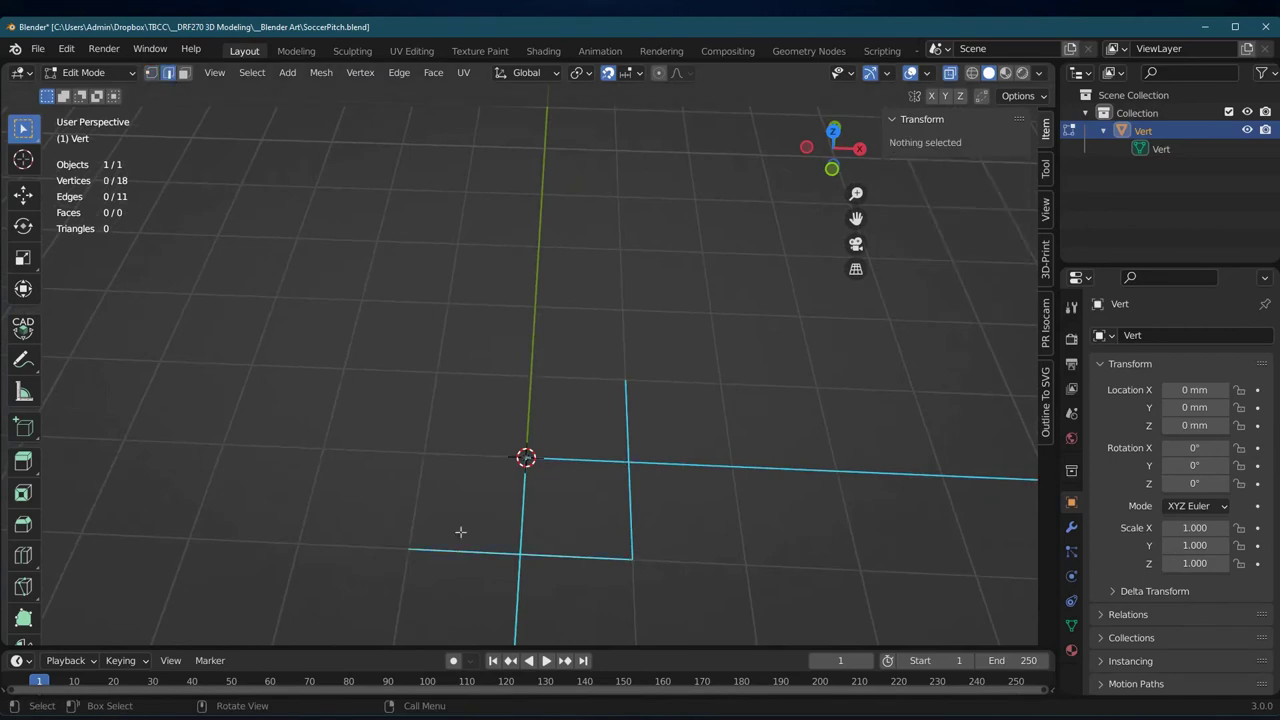
{"action": "left_click_drag", "start_coordinate": [480, 525], "coordinate": [590, 606]}
{"action": "left_click_drag", "start_coordinate": [360, 512], "coordinate": [506, 555]}
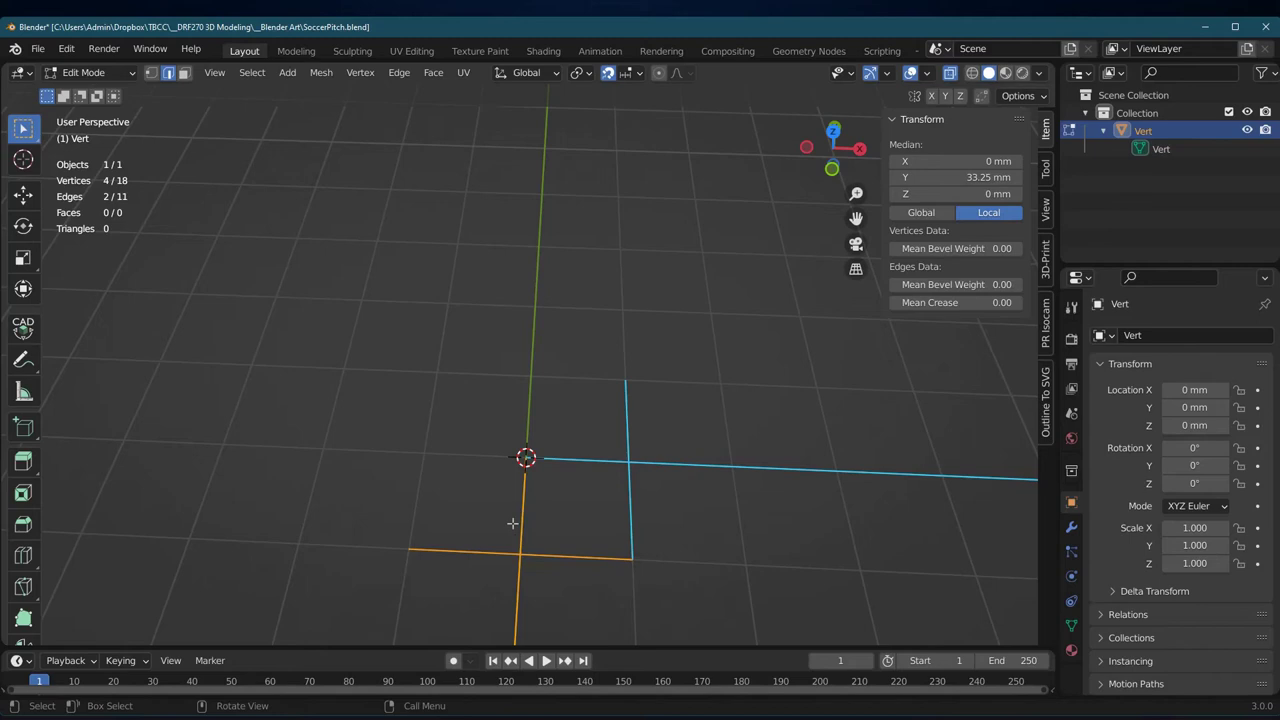
{"action": "right_click", "coordinate": [603, 328]}
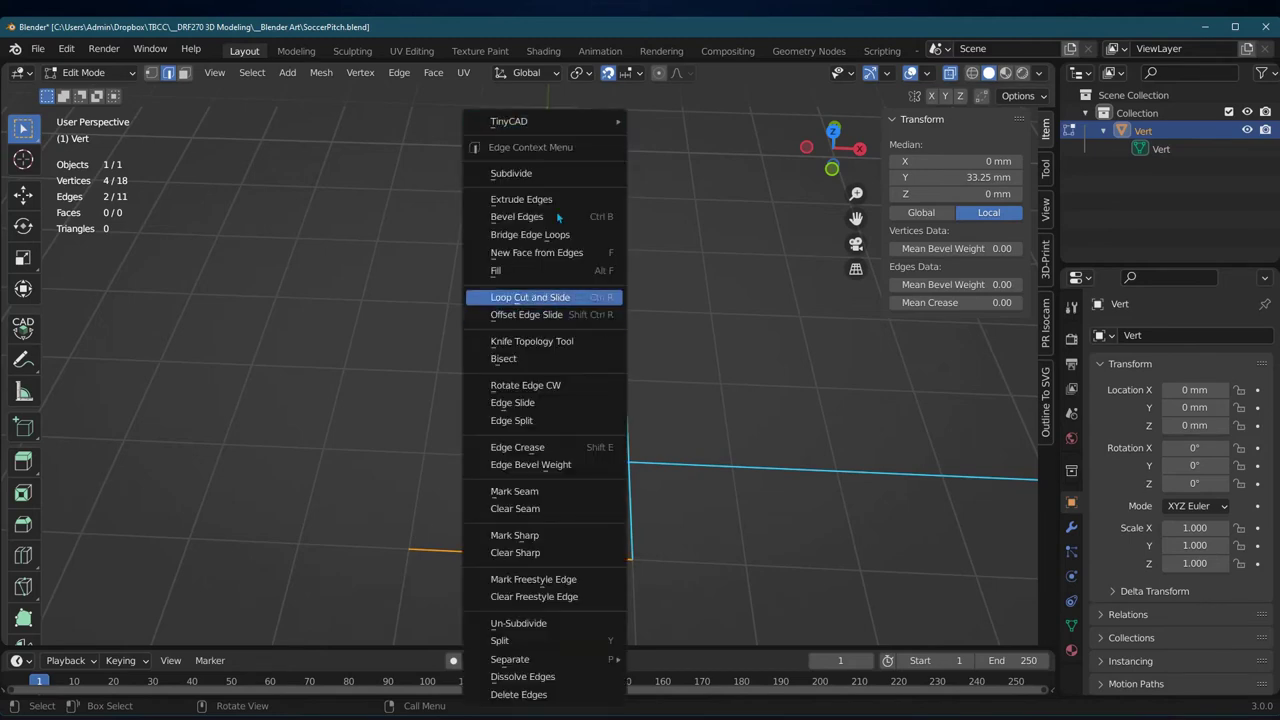
{"action": "mouse_move", "coordinate": [592, 120]}
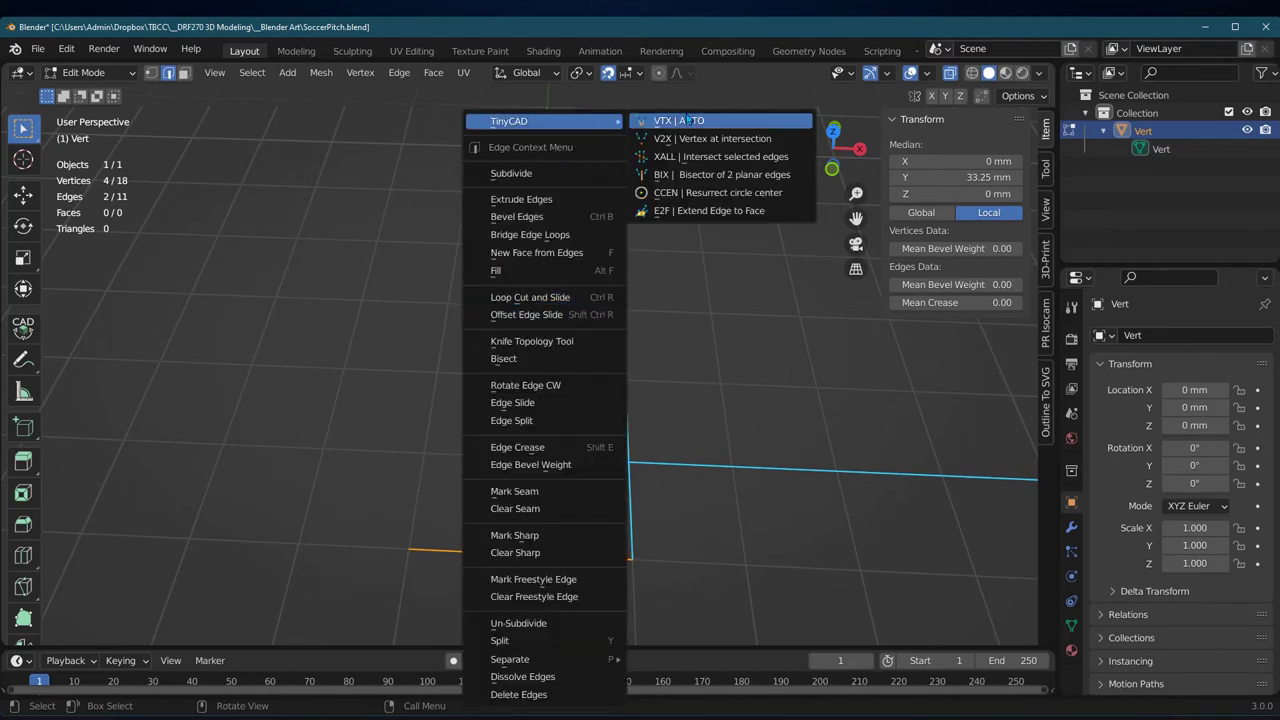
{"action": "left_click", "coordinate": [744, 160]}
{"action": "middle_click_drag", "start_coordinate": [666, 403], "coordinate": [705, 376]}
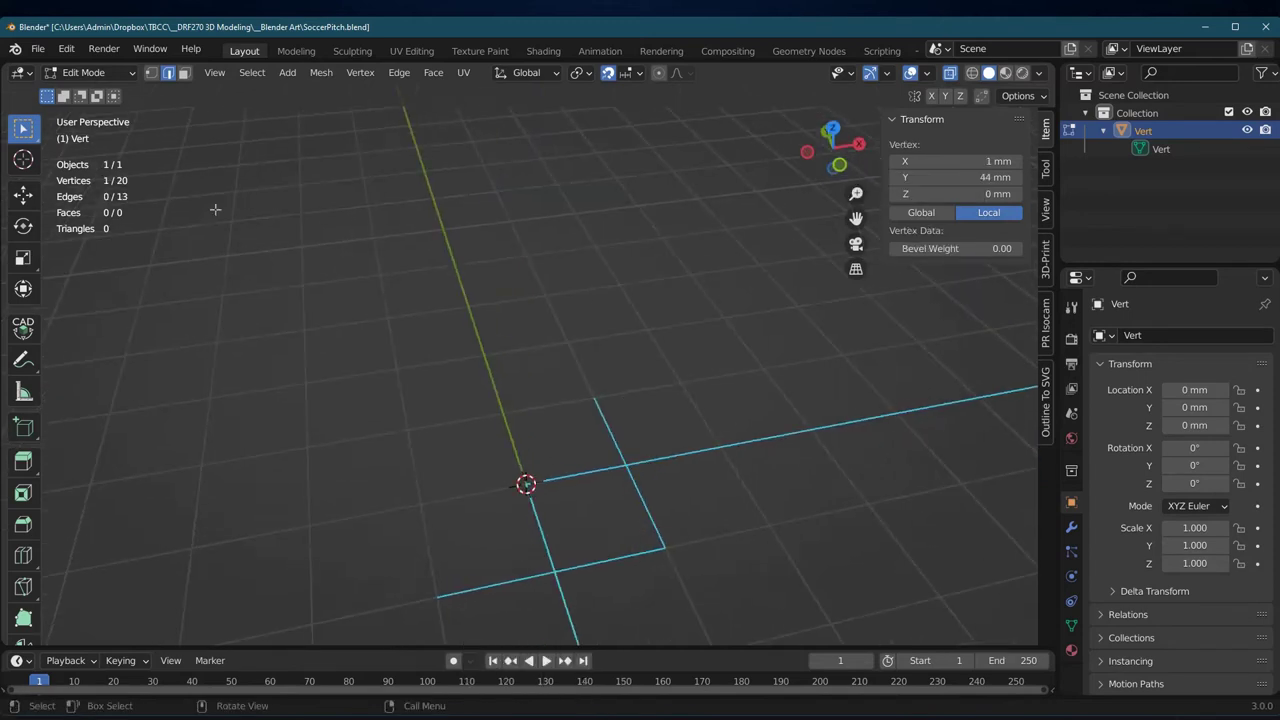
Step: Merge the duplicate corner vertex by distance in Vertex select mode
{"action": "left_click", "coordinate": [151, 72]}
{"action": "left_click_drag", "start_coordinate": [613, 519], "coordinate": [722, 575]}
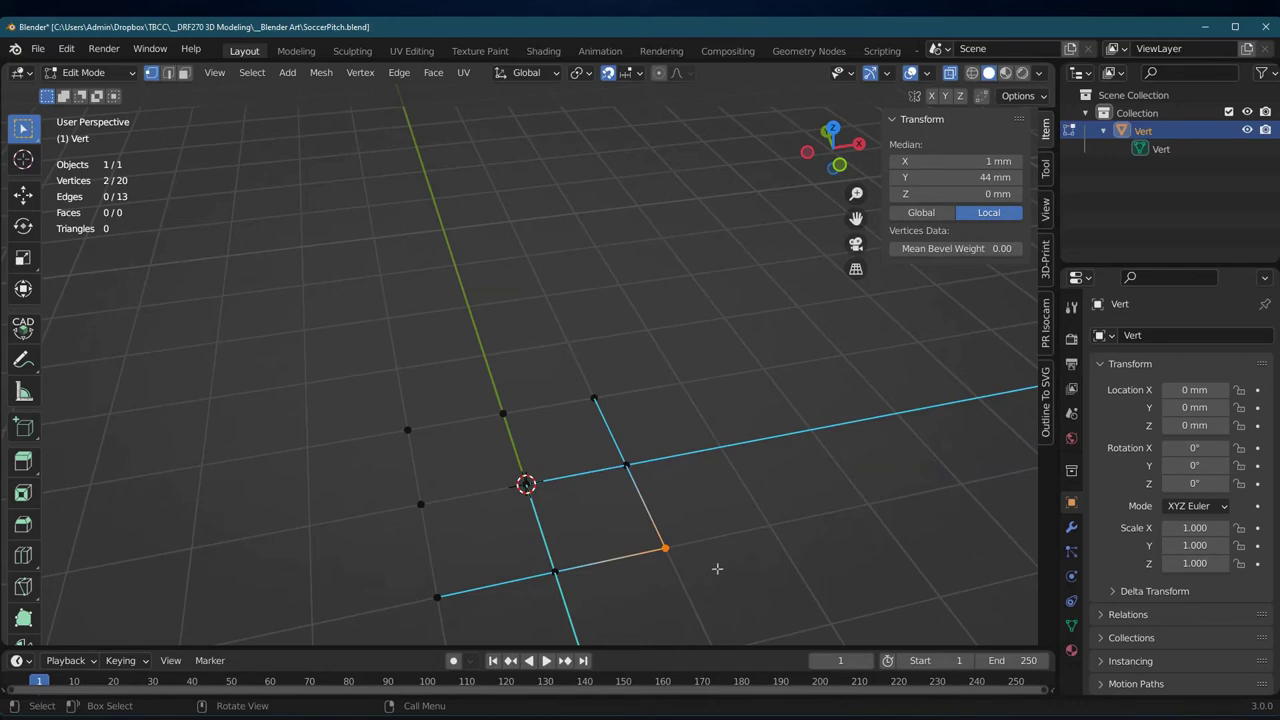
{"action": "key", "text": "m"}
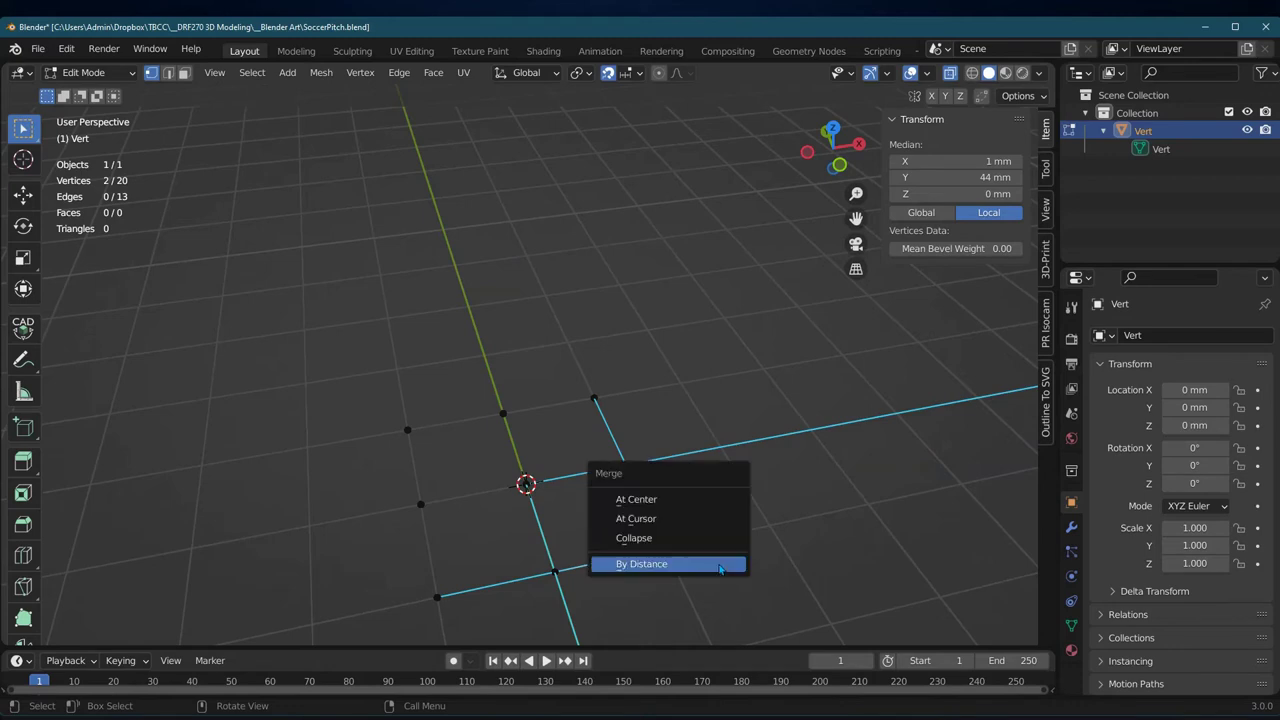
{"action": "left_click", "coordinate": [682, 565]}
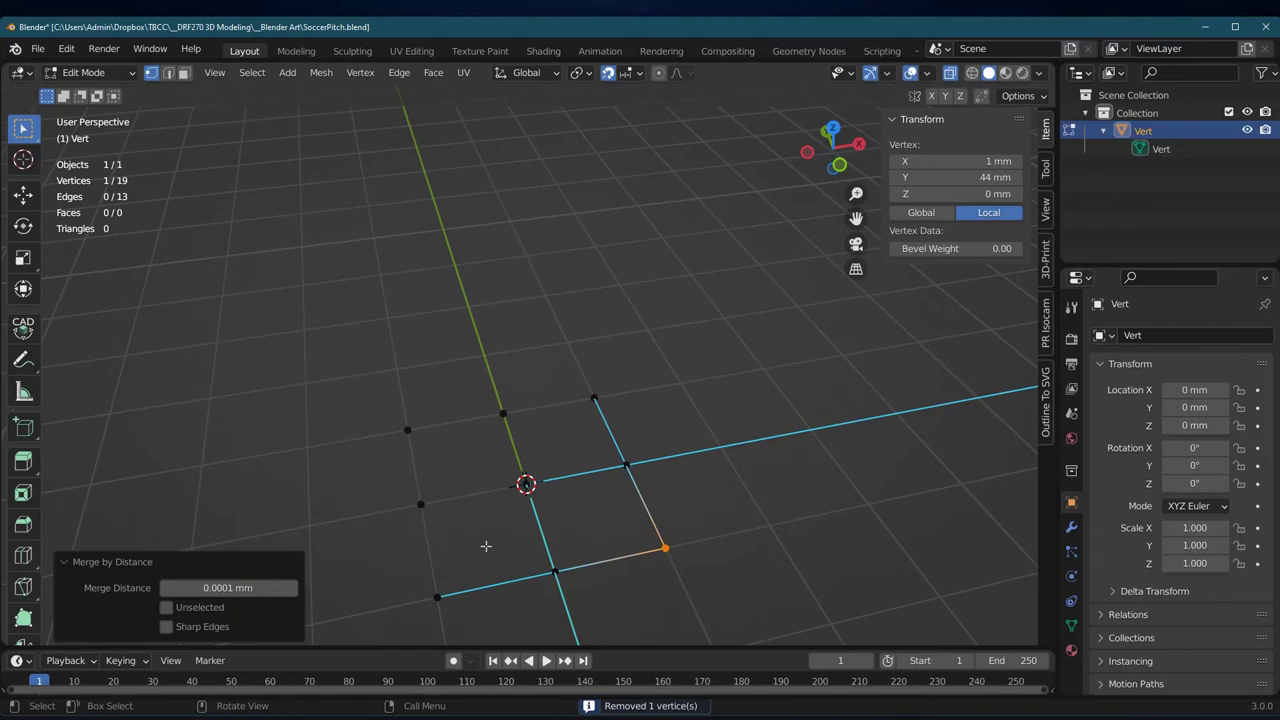
Step: Check the corner, lower-line and lower-left vertices by selecting each in turn
{"action": "left_click_drag", "start_coordinate": [634, 514], "coordinate": [742, 595]}
{"action": "left_click_drag", "start_coordinate": [495, 541], "coordinate": [628, 611]}
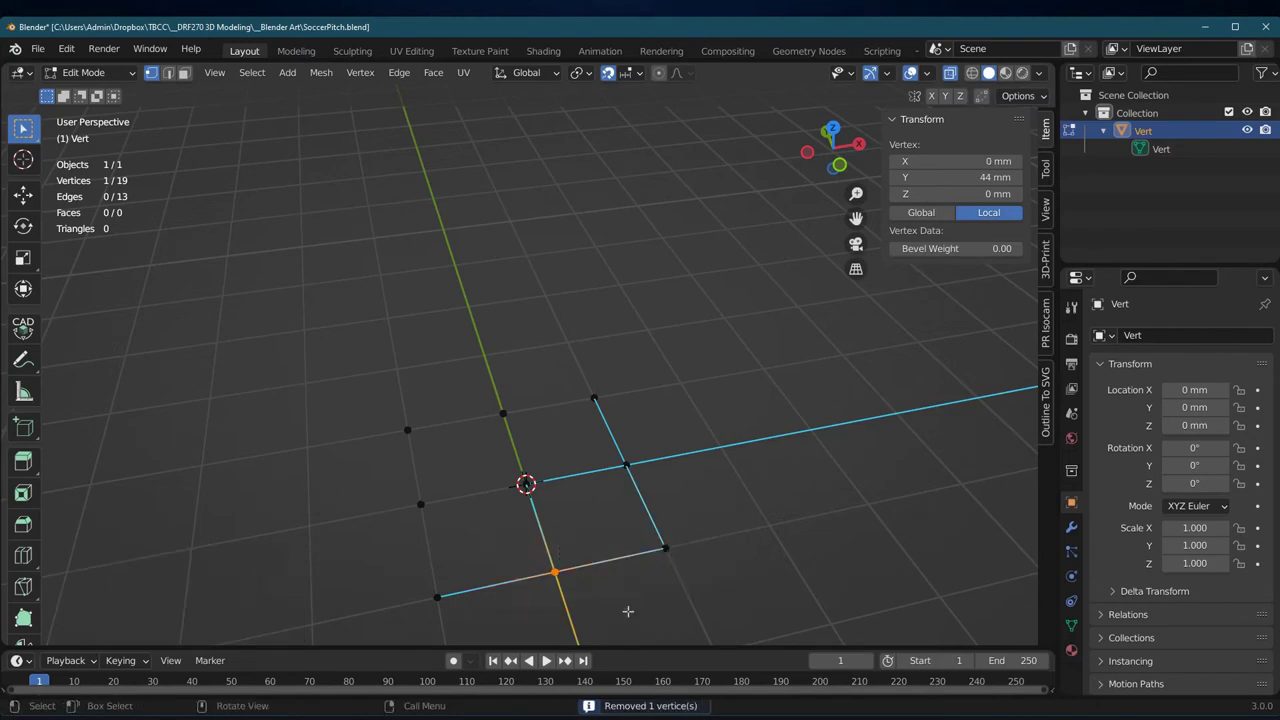
{"action": "left_click_drag", "start_coordinate": [380, 566], "coordinate": [502, 630]}
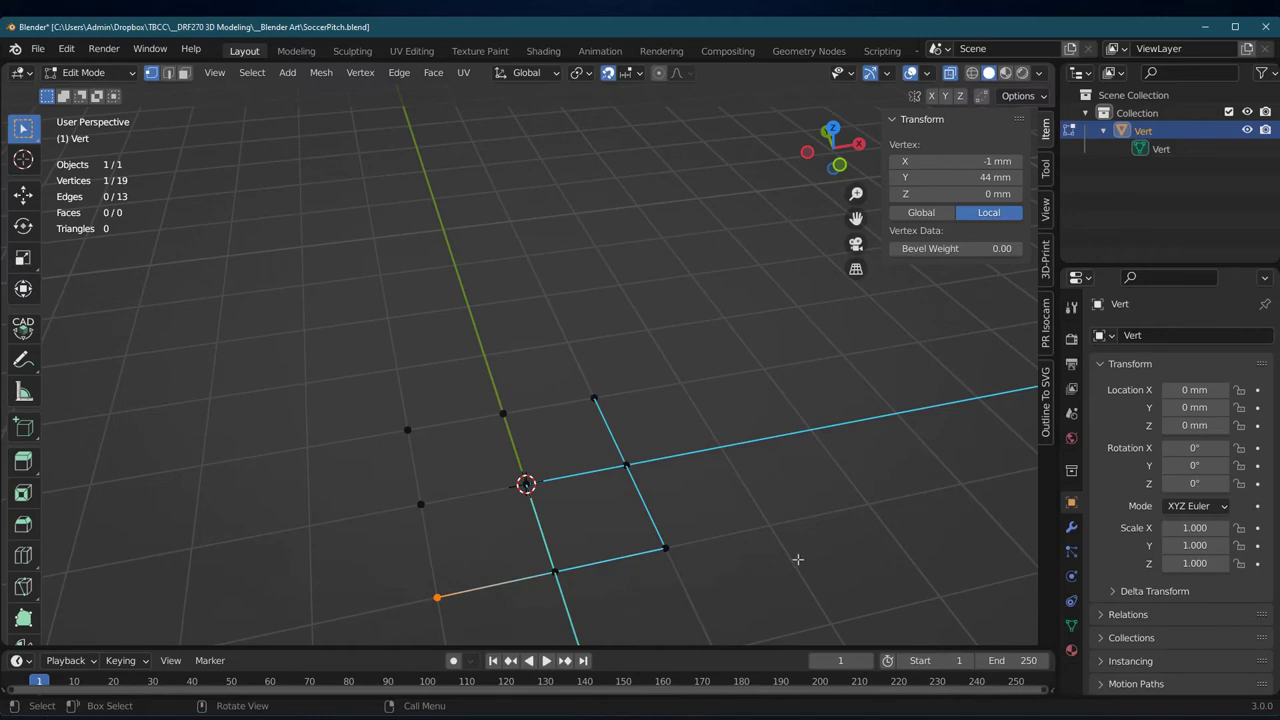
{"action": "middle_click_drag", "start_coordinate": [797, 559], "coordinate": [766, 583]}
{"action": "left_click", "coordinate": [757, 526]}
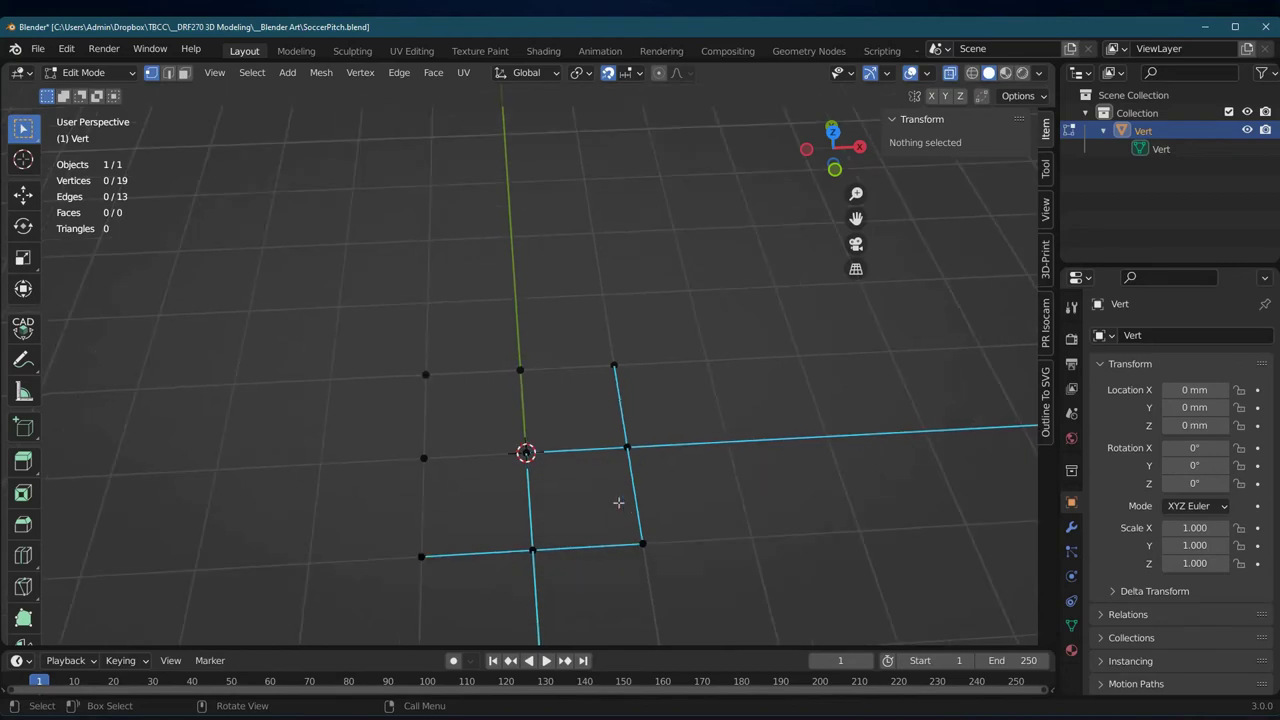
{"action": "middle_click_drag", "start_coordinate": [589, 510], "coordinate": [610, 505]}
{"action": "left_click_drag", "start_coordinate": [605, 494], "coordinate": [649, 531]}
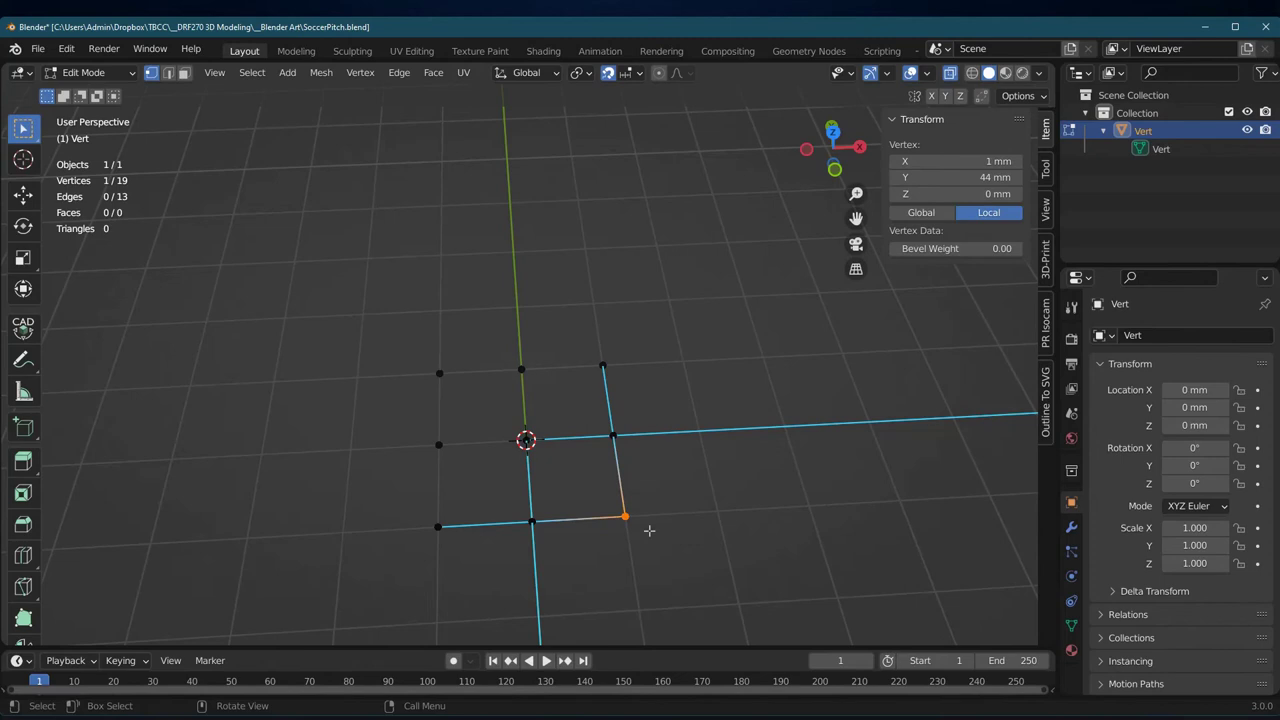
{"action": "middle_click_drag", "start_coordinate": [649, 531], "coordinate": [677, 478]}
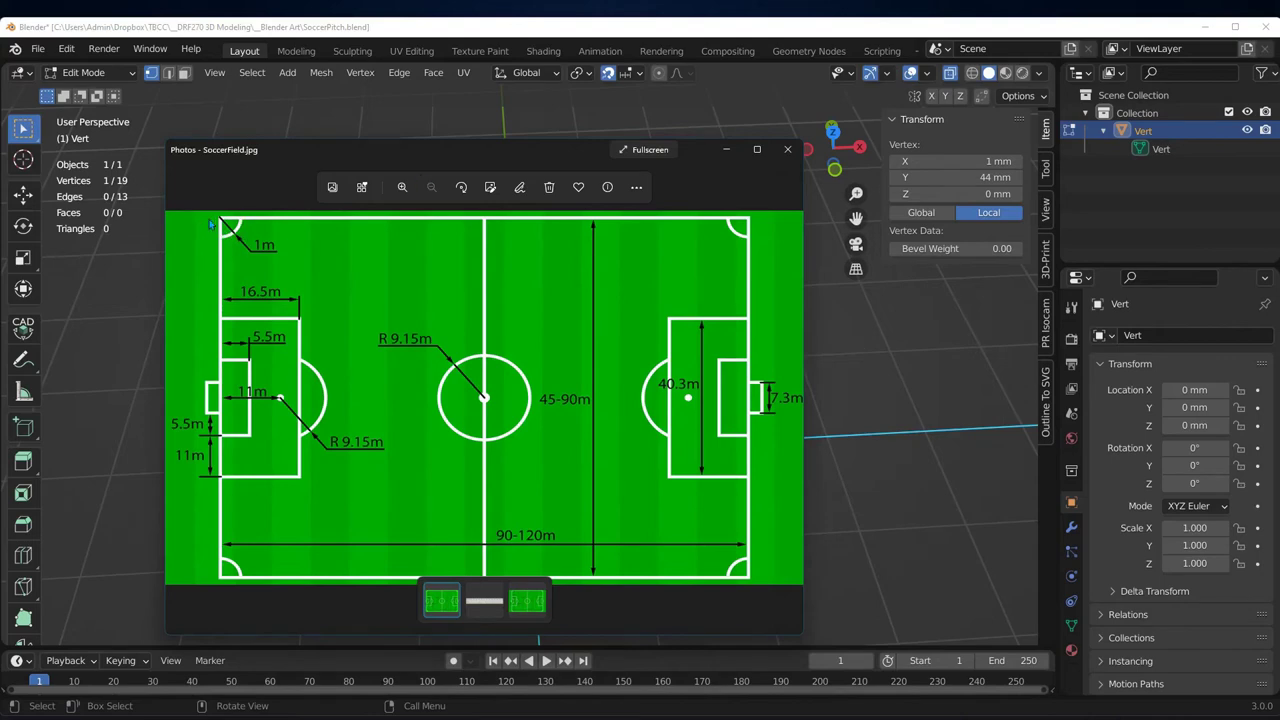
Step: Zoom SoccerField.jpg to its top-left 1m corner arc in a maximized Photos window
{"action": "scroll", "coordinate": [225, 224], "scroll_direction": "up", "scroll_amount": 4}
{"action": "left_click_drag", "start_coordinate": [258, 214], "coordinate": [282, 220]}
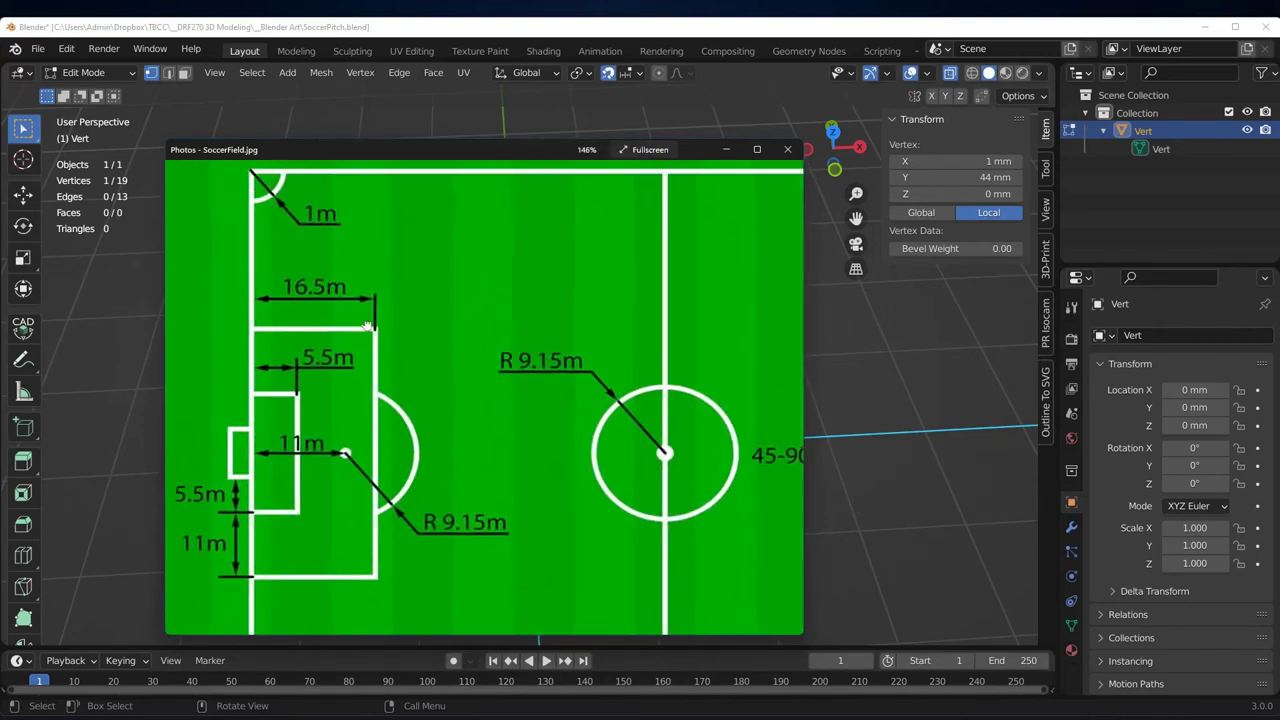
{"action": "scroll", "coordinate": [250, 215], "scroll_direction": "up", "scroll_amount": 3}
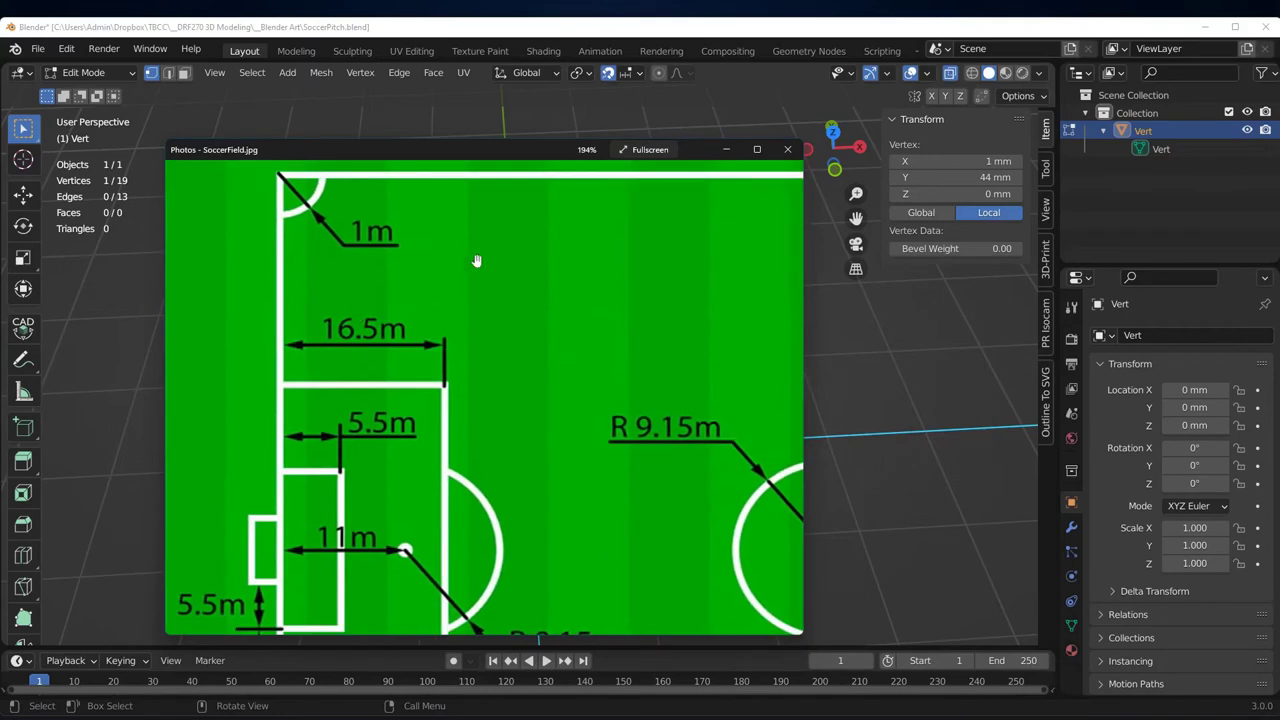
{"action": "left_click", "coordinate": [759, 151]}
{"action": "scroll", "coordinate": [340, 134], "scroll_direction": "up", "scroll_amount": 3}
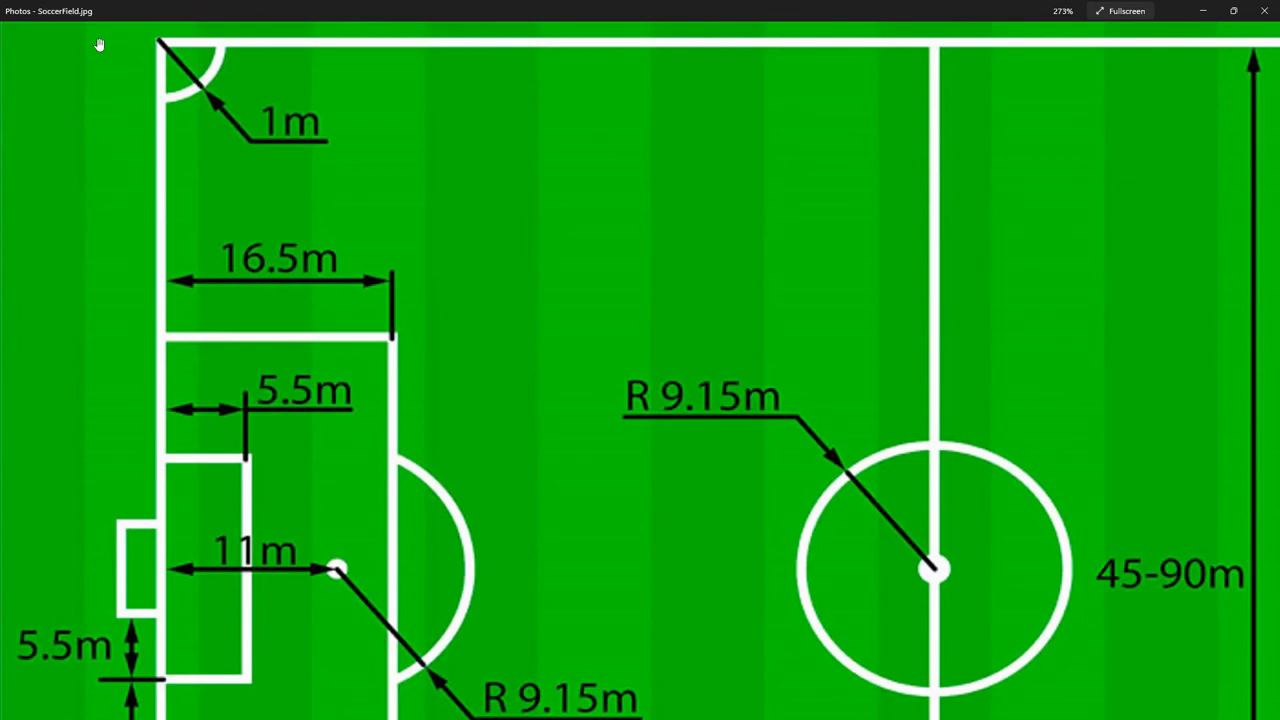
Step: Back in Blender, select the right-line, bottom-middle and left-middle vertices around the pitch corner
{"action": "key", "text": "ctrl+0"}
{"action": "left_click", "coordinate": [1203, 11]}
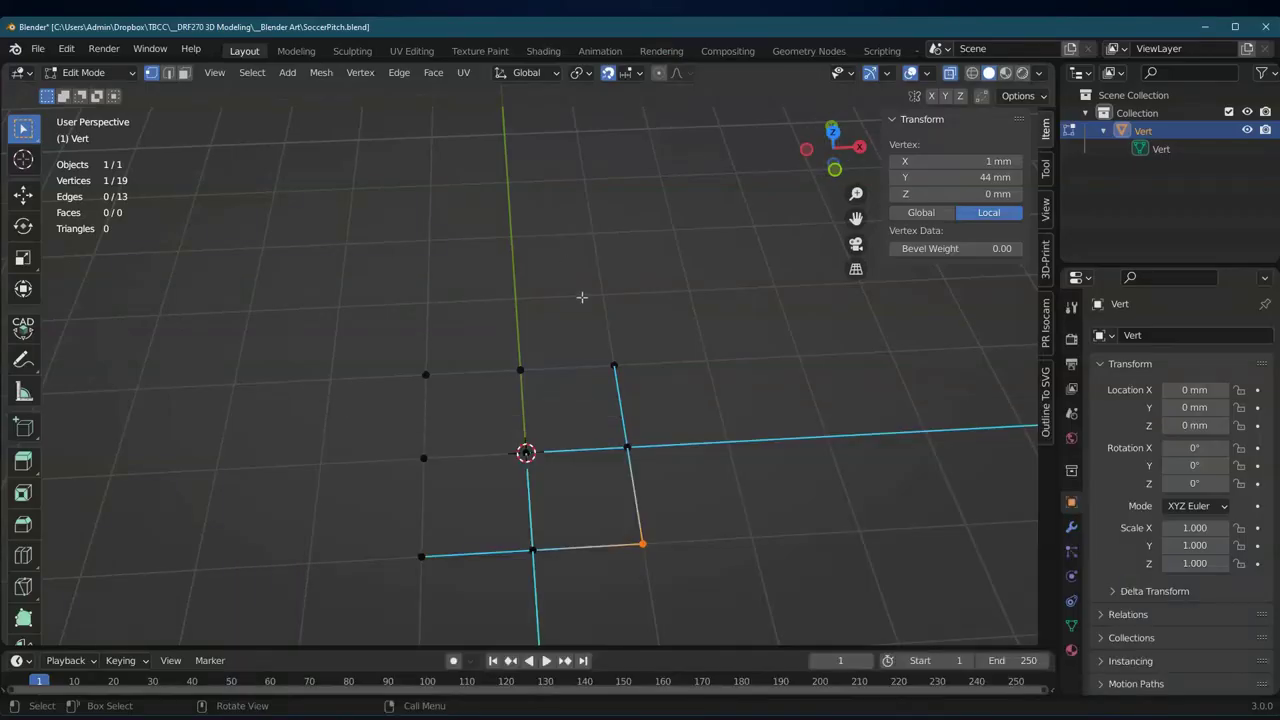
{"action": "left_click_drag", "start_coordinate": [588, 424], "coordinate": [673, 473]}
{"action": "left_click_drag", "start_coordinate": [505, 526], "coordinate": [550, 562], "text": "shift"}
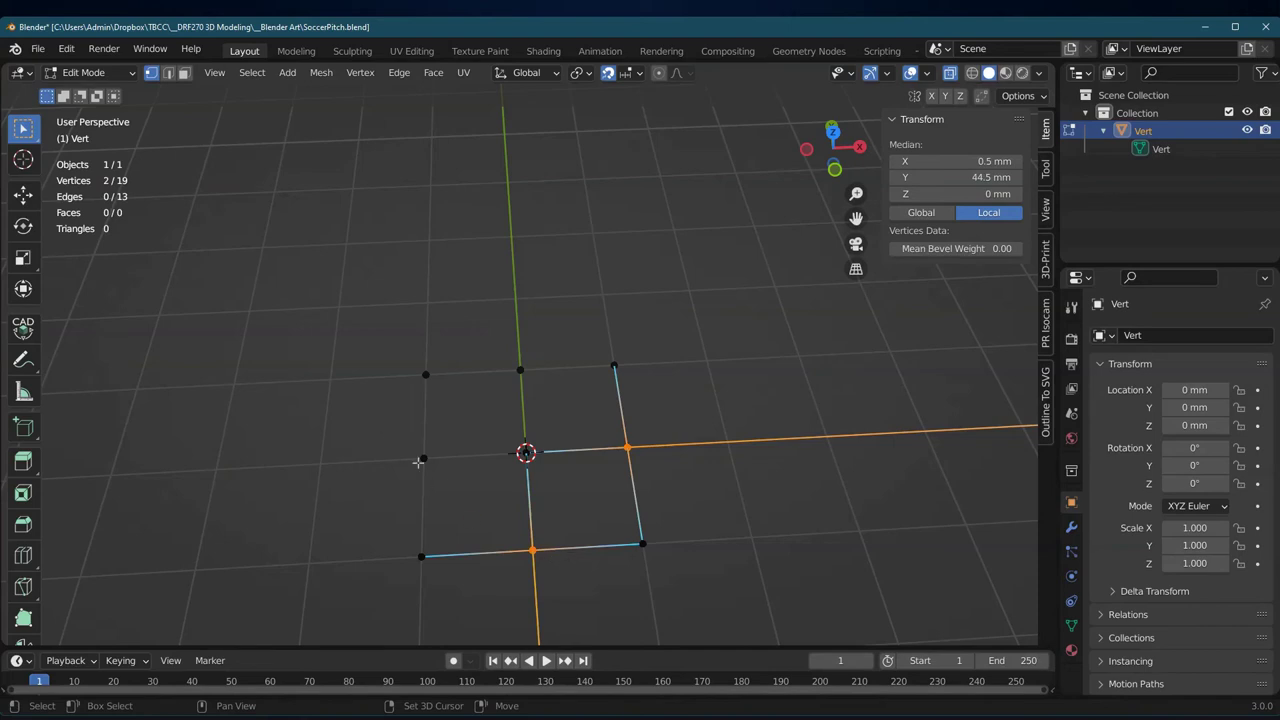
{"action": "left_click_drag", "start_coordinate": [396, 448], "coordinate": [438, 474], "text": "shift"}
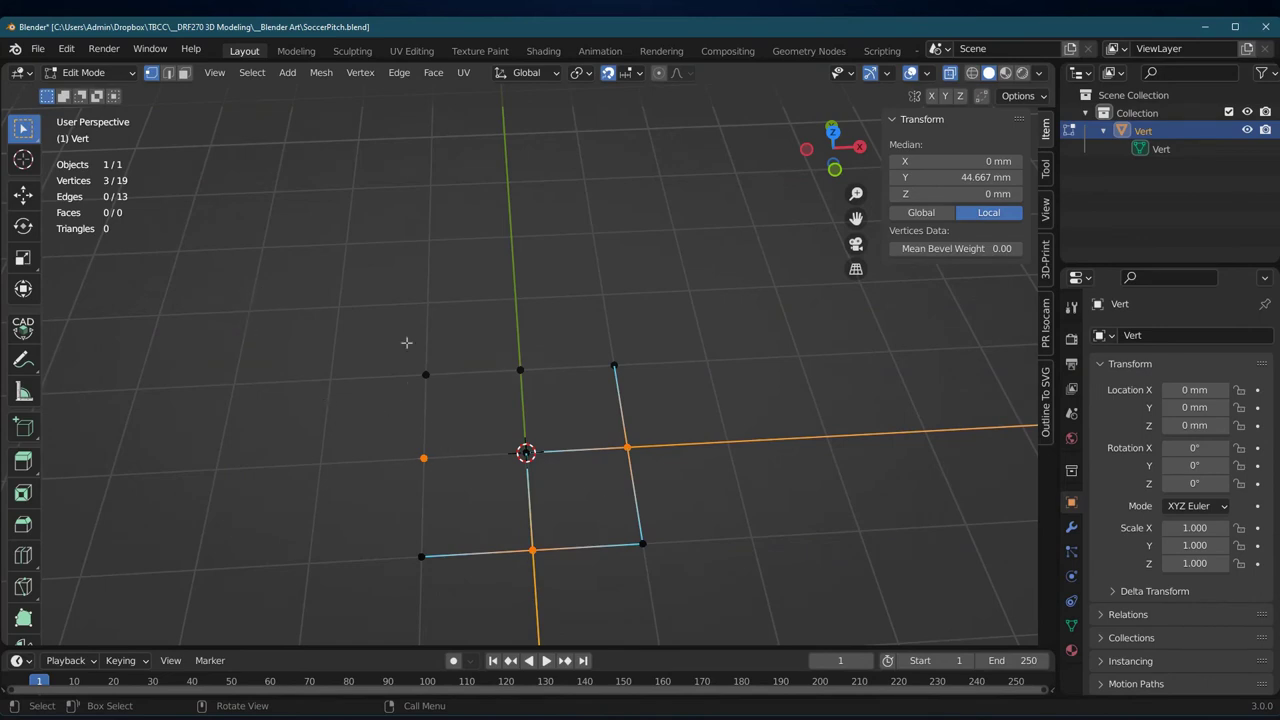
{"action": "right_click", "coordinate": [338, 240]}
{"action": "mouse_move", "coordinate": [338, 238]}
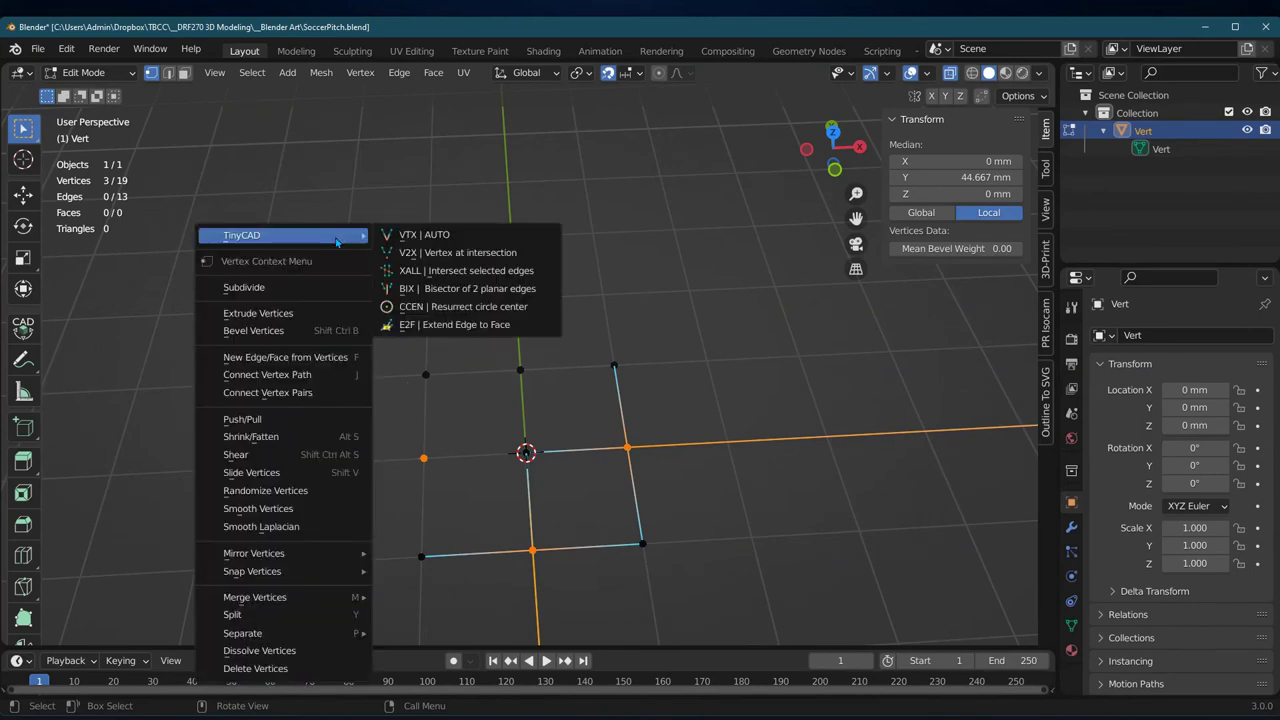
Step: Create a CCEN circle through the three selected vertices and raise its vertex count to 20
{"action": "left_click", "coordinate": [472, 307]}
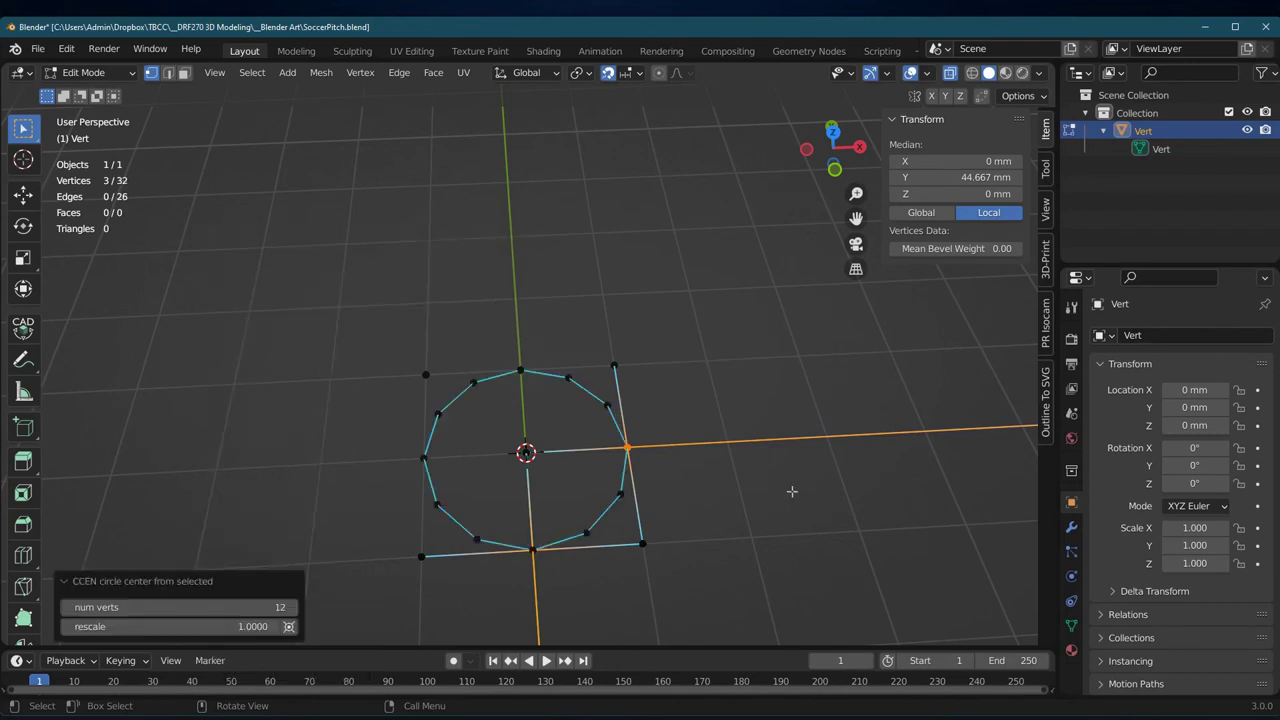
{"action": "scroll", "coordinate": [788, 520], "scroll_direction": "up", "scroll_amount": 1}
{"action": "scroll", "coordinate": [780, 515], "scroll_direction": "up", "scroll_amount": 1}
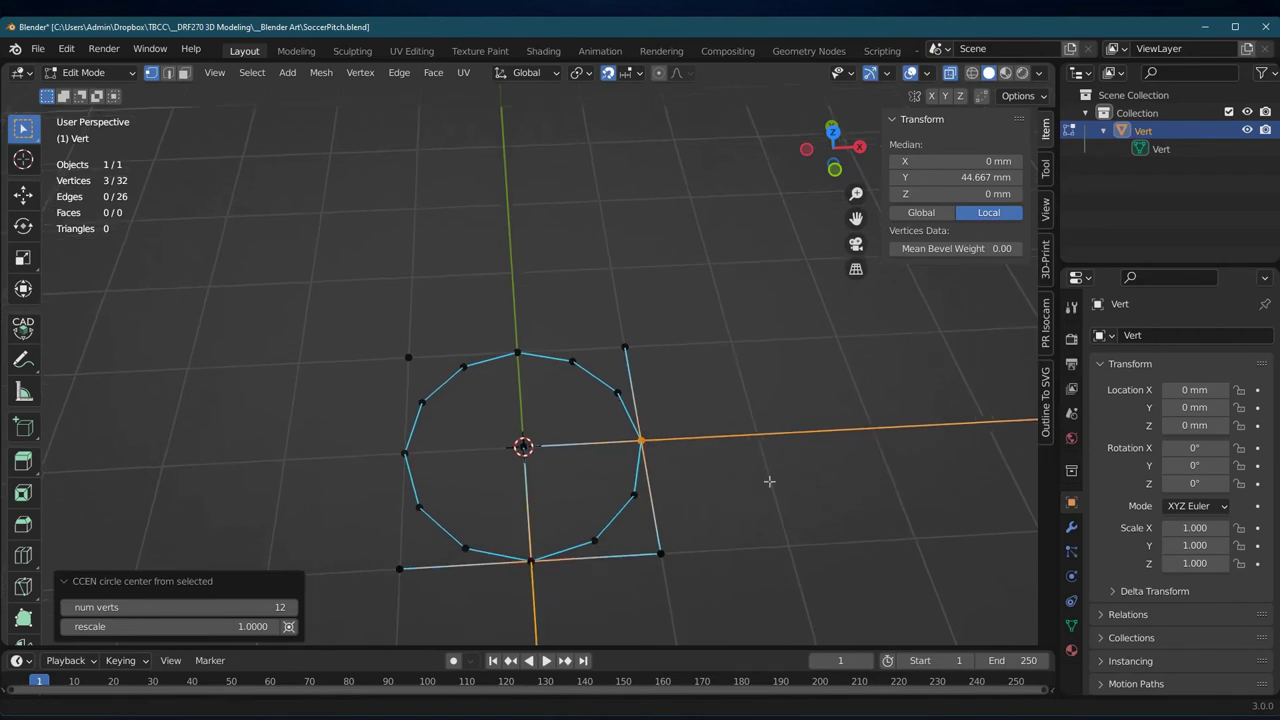
{"action": "scroll", "coordinate": [769, 481], "scroll_direction": "up", "scroll_amount": 3}
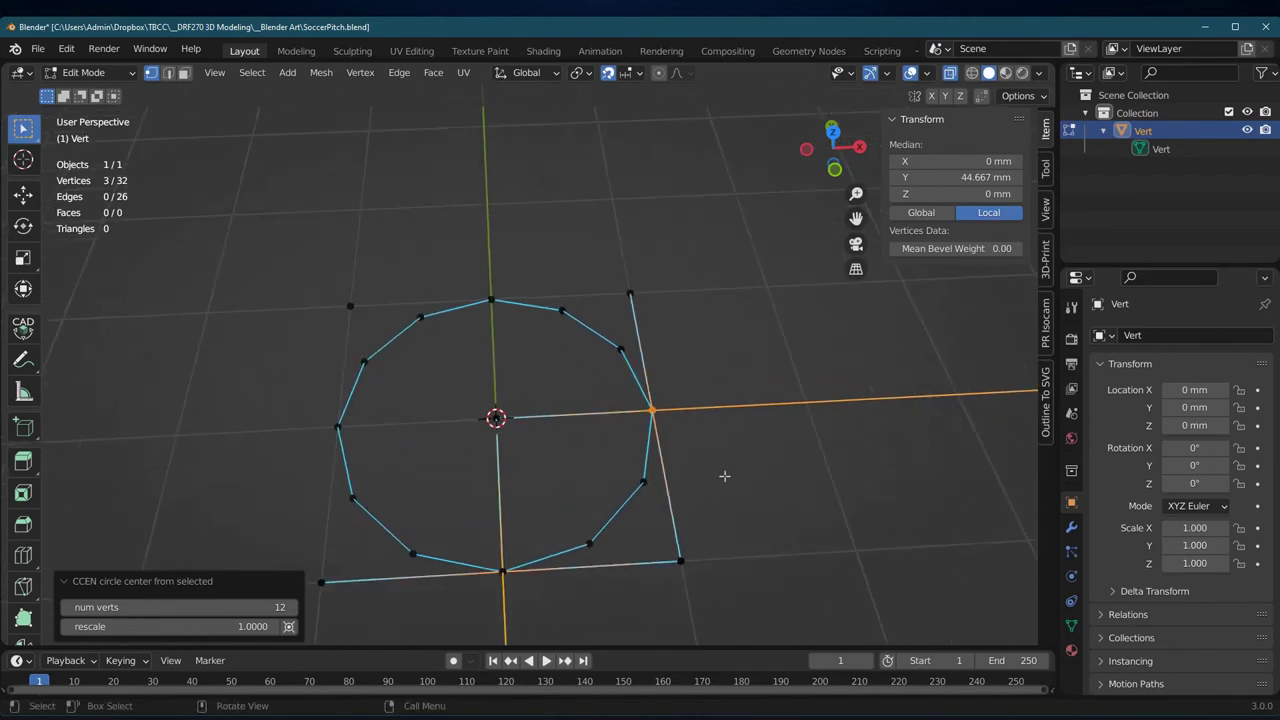
{"action": "left_click", "coordinate": [292, 608]}
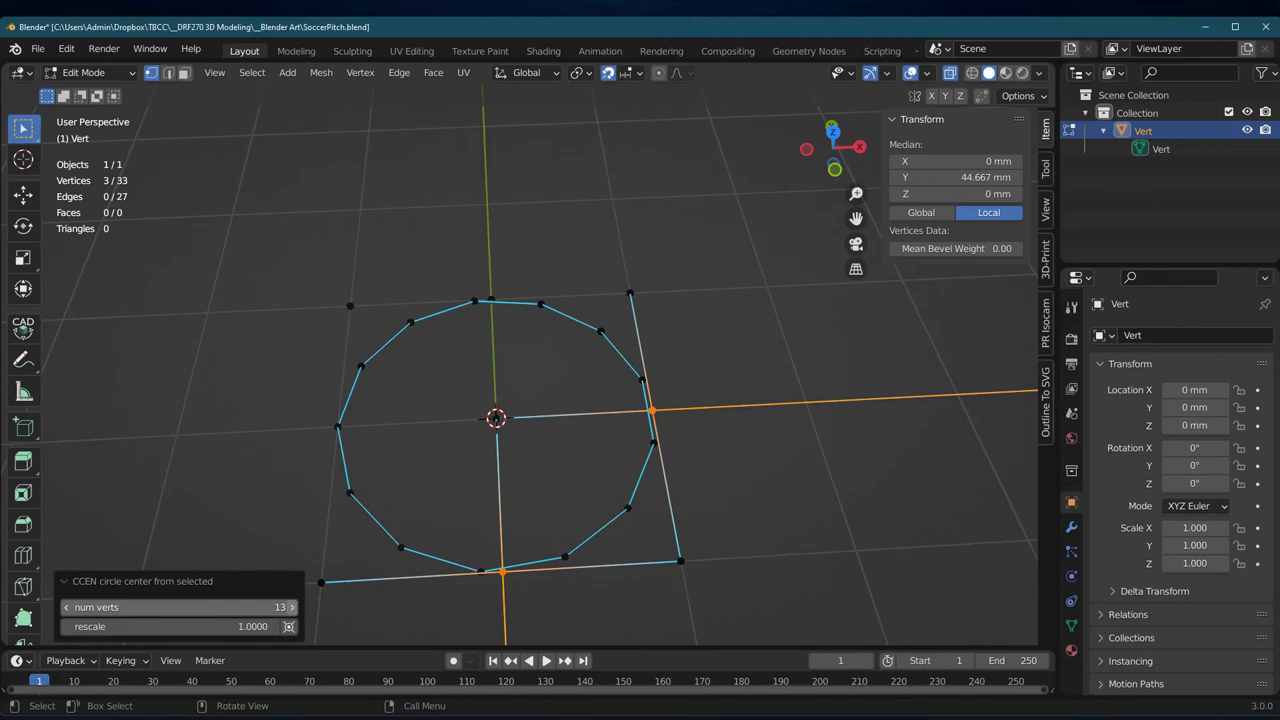
{"action": "left_click", "coordinate": [292, 608]}
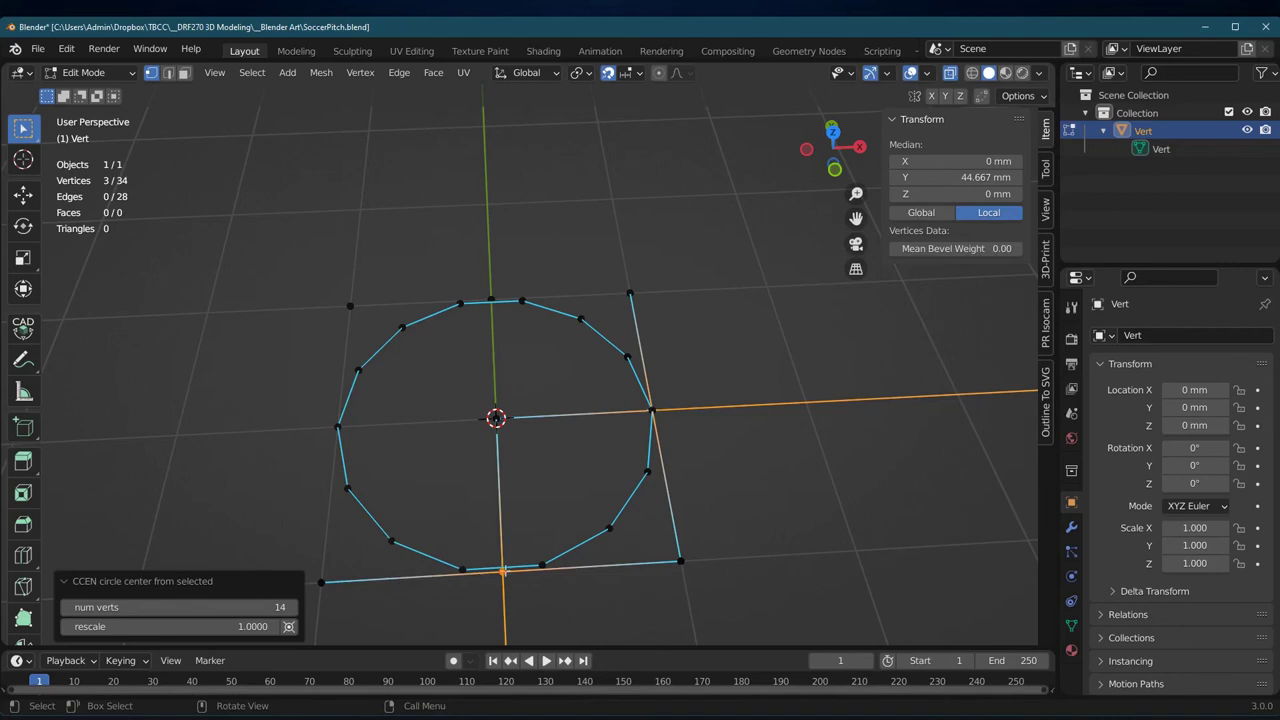
{"action": "left_click", "coordinate": [292, 608]}
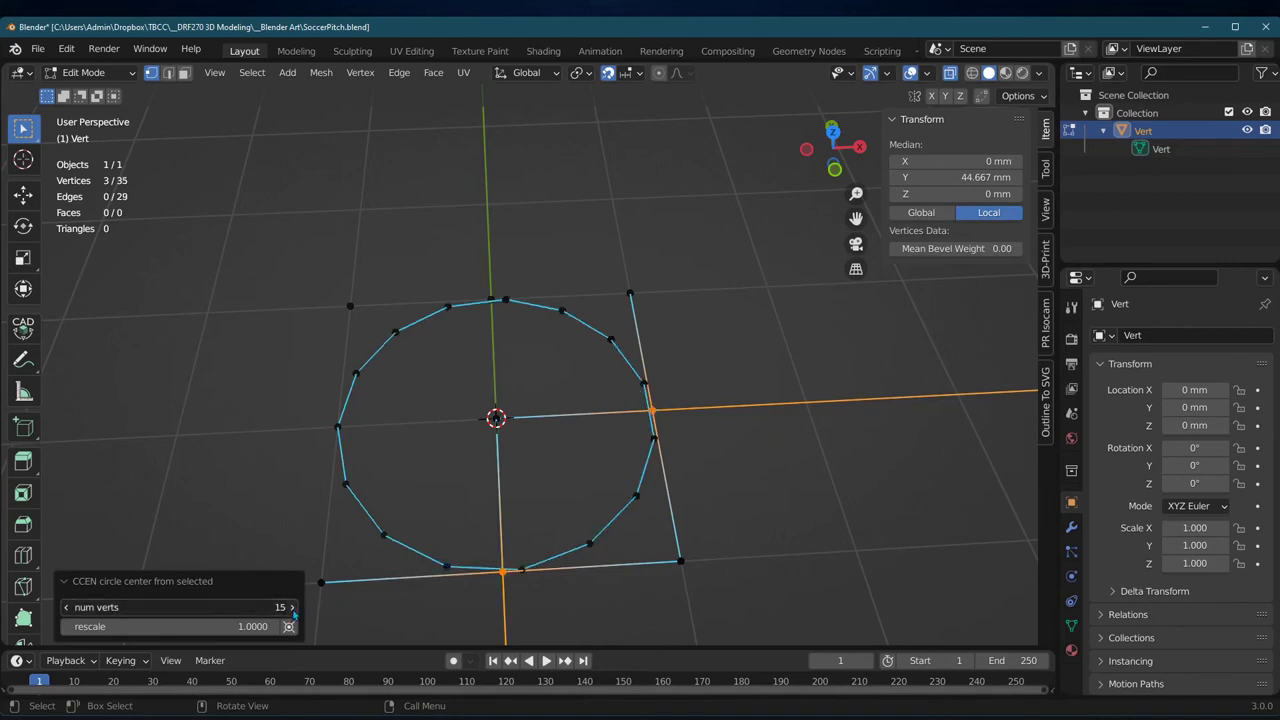
{"action": "left_click", "coordinate": [292, 608]}
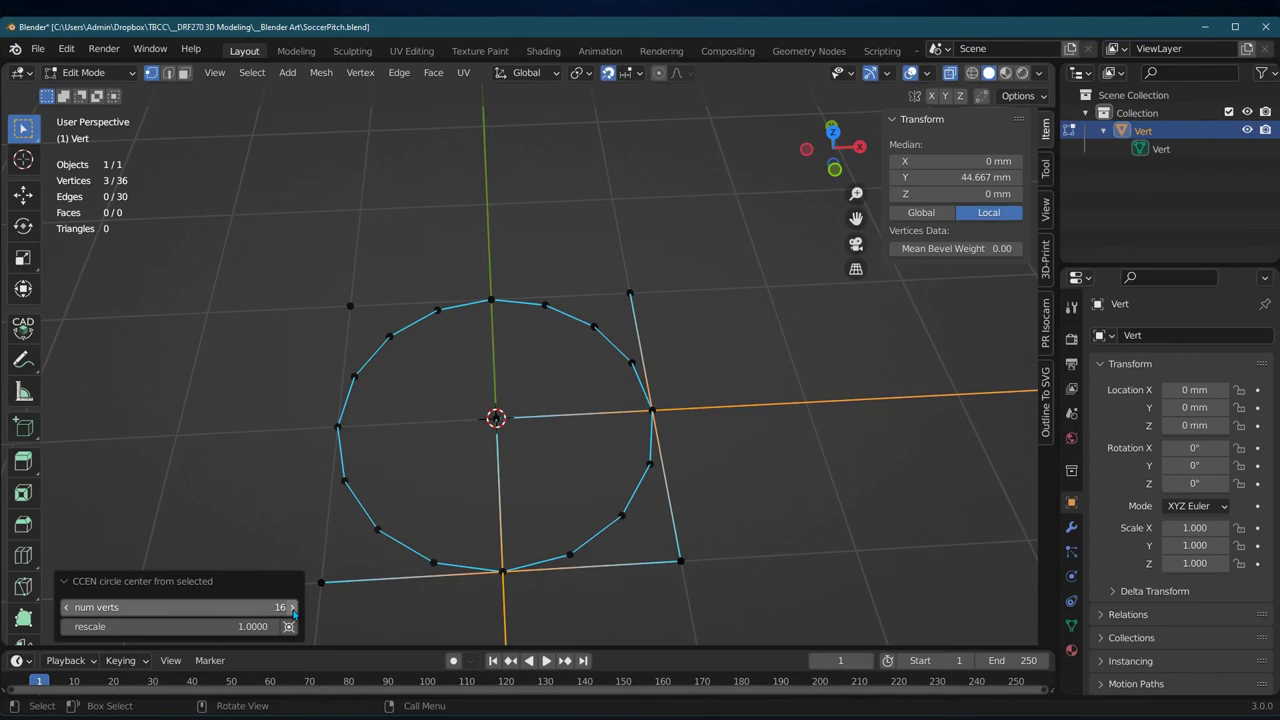
{"action": "left_click", "coordinate": [292, 608]}
{"action": "left_click", "coordinate": [292, 608]}
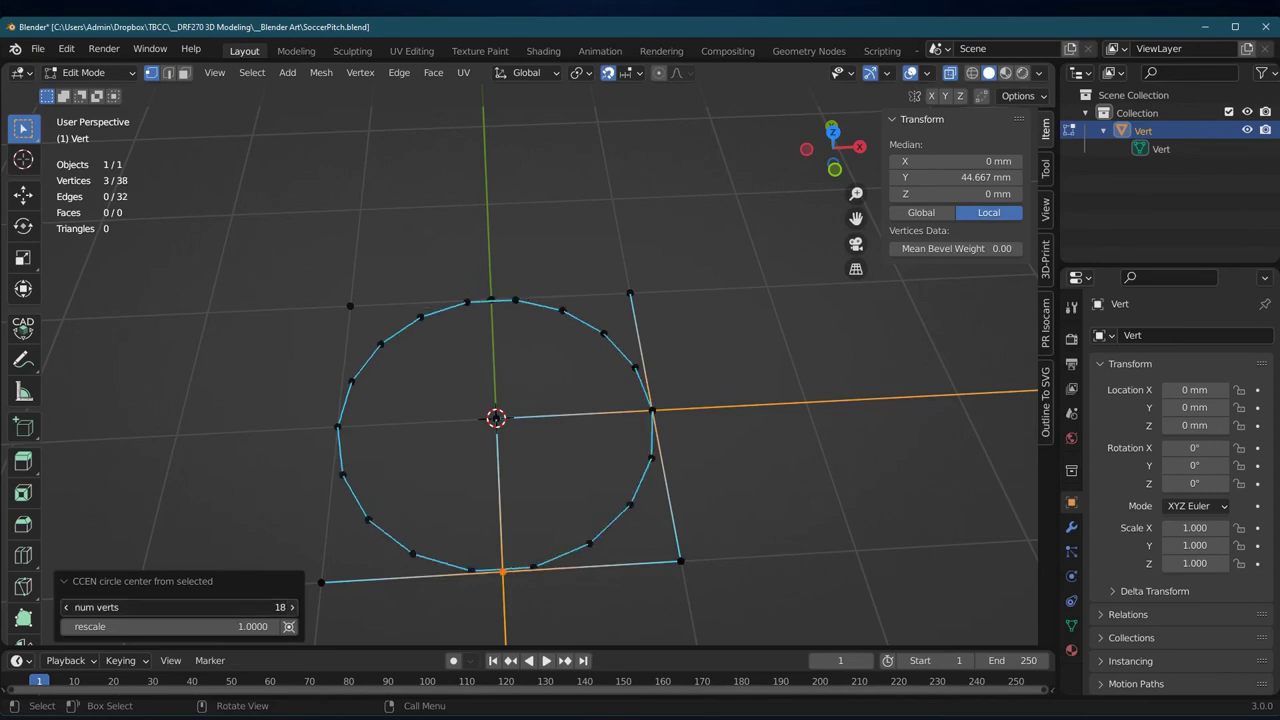
{"action": "left_click", "coordinate": [292, 608]}
{"action": "left_click", "coordinate": [292, 608]}
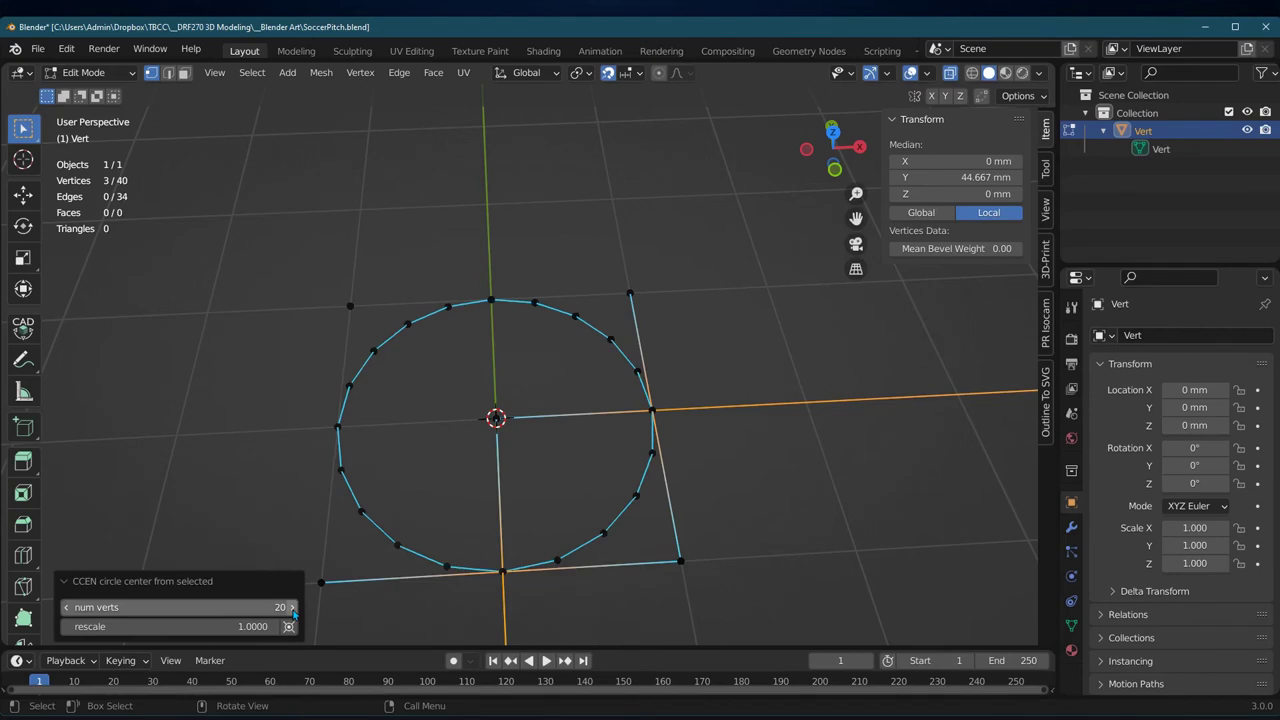
Step: Deselect all vertices and frame the 20-vertex corner circle close up from directly above
{"action": "scroll", "coordinate": [786, 531], "scroll_direction": "down", "scroll_amount": 10}
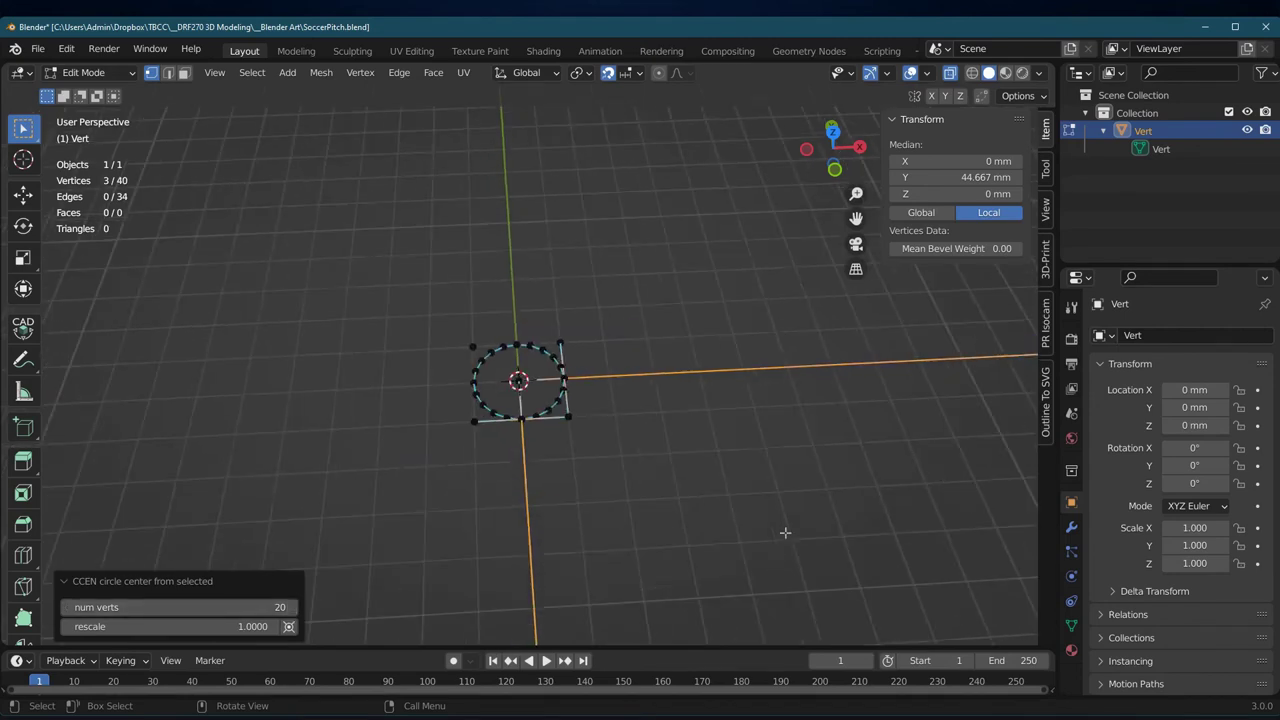
{"action": "mouse_move", "coordinate": [736, 500]}
{"action": "middle_mouse_down"}
{"action": "mouse_move", "coordinate": [729, 449]}
{"action": "mouse_move", "coordinate": [723, 506]}
{"action": "middle_mouse_up"}
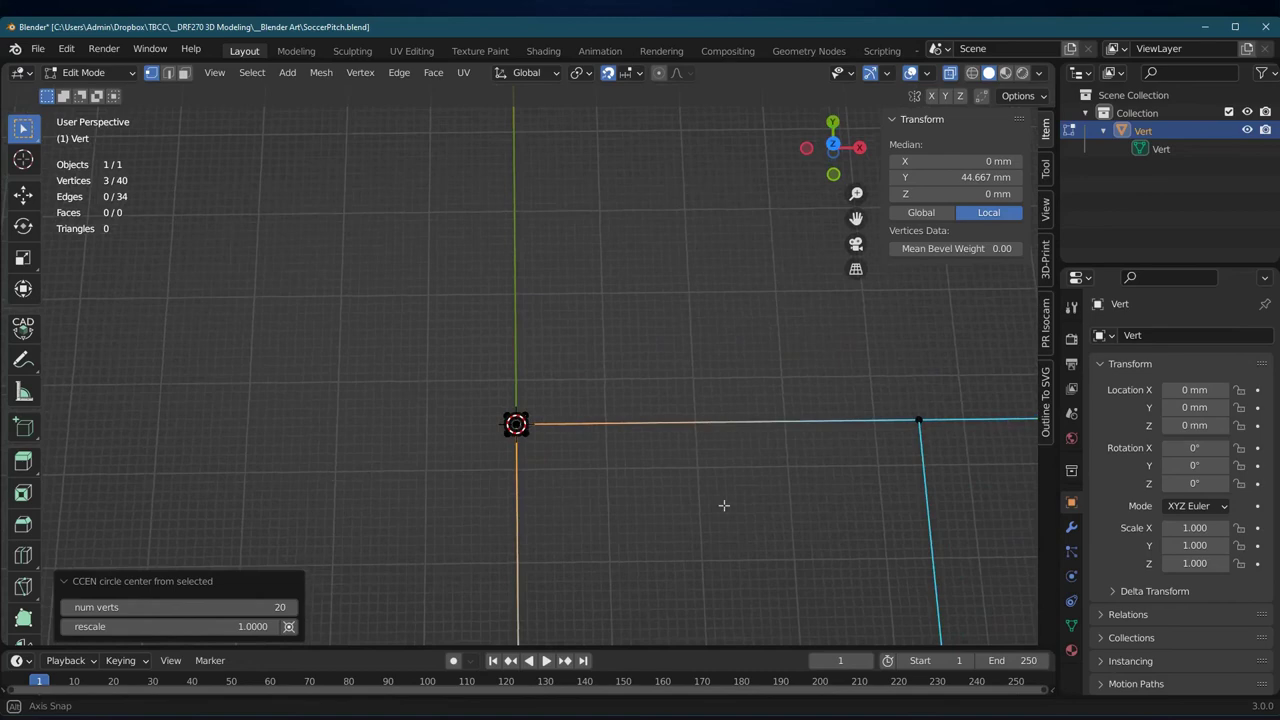
{"action": "left_click", "coordinate": [718, 510]}
{"action": "scroll", "coordinate": [643, 491], "scroll_direction": "up", "scroll_amount": 5}
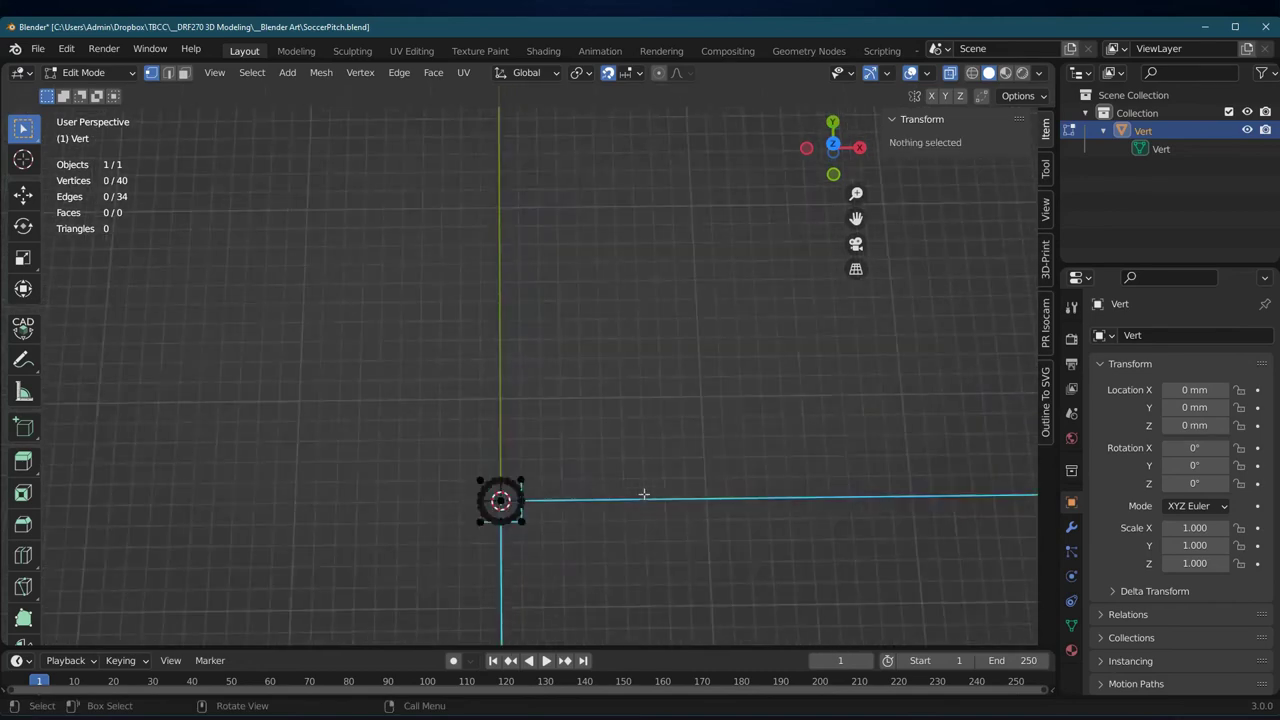
{"action": "middle_click_drag", "start_coordinate": [624, 459], "coordinate": [614, 380]}
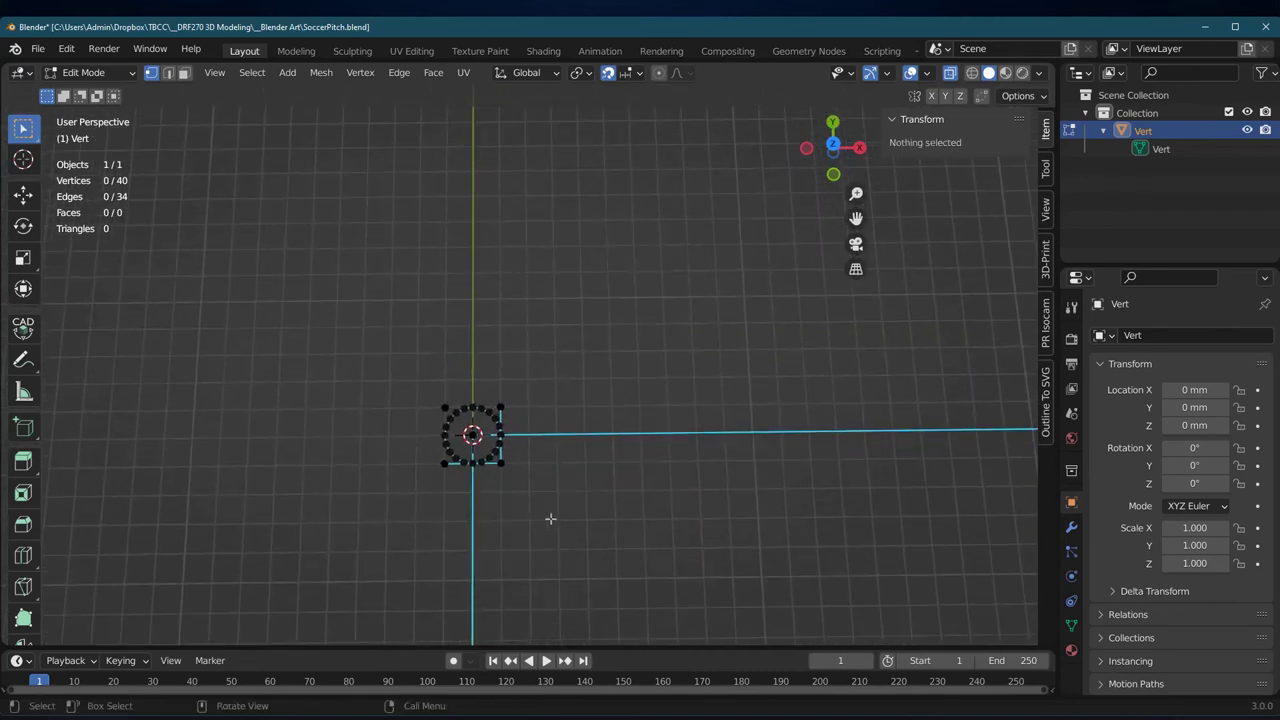
{"action": "middle_click_drag", "start_coordinate": [551, 517], "coordinate": [761, 379]}
{"action": "scroll", "coordinate": [579, 497], "scroll_direction": "up", "scroll_amount": 4}
{"action": "scroll", "coordinate": [626, 489], "scroll_direction": "down", "scroll_amount": 2}
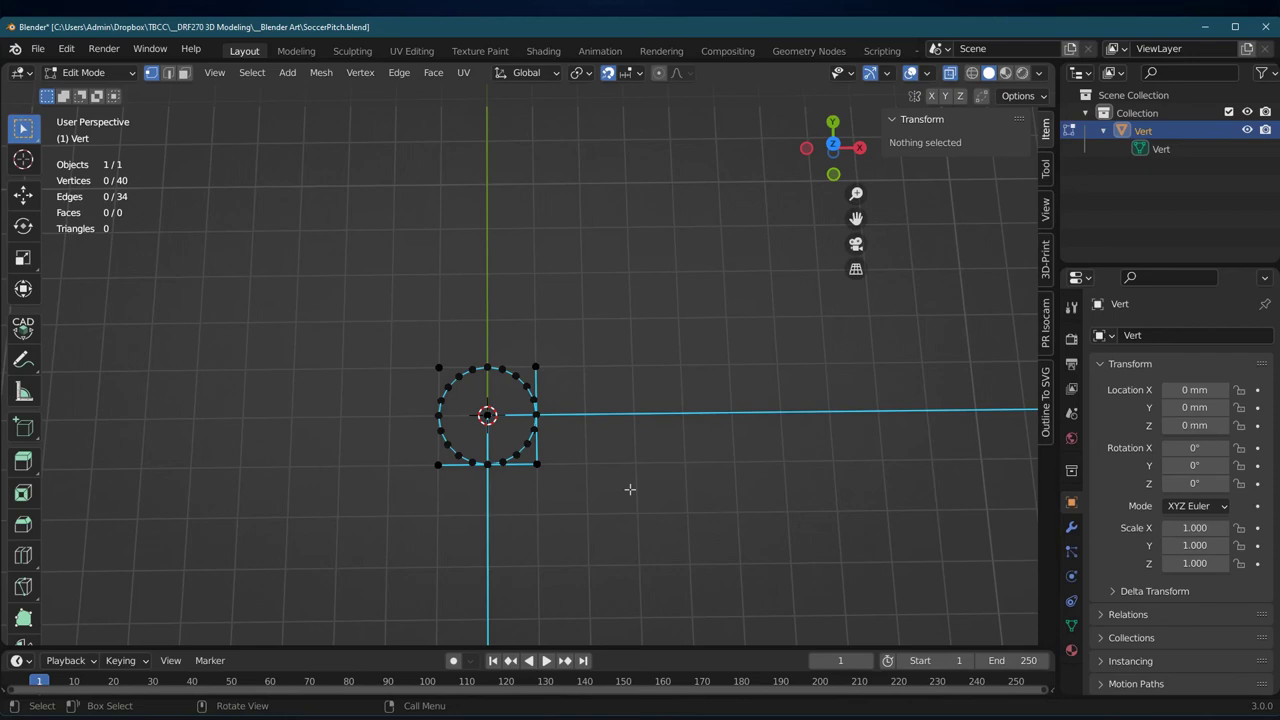
{"action": "scroll", "coordinate": [629, 489], "scroll_direction": "up", "scroll_amount": 5}
{"action": "middle_click_drag", "start_coordinate": [700, 514], "coordinate": [951, 276], "text": "shift"}
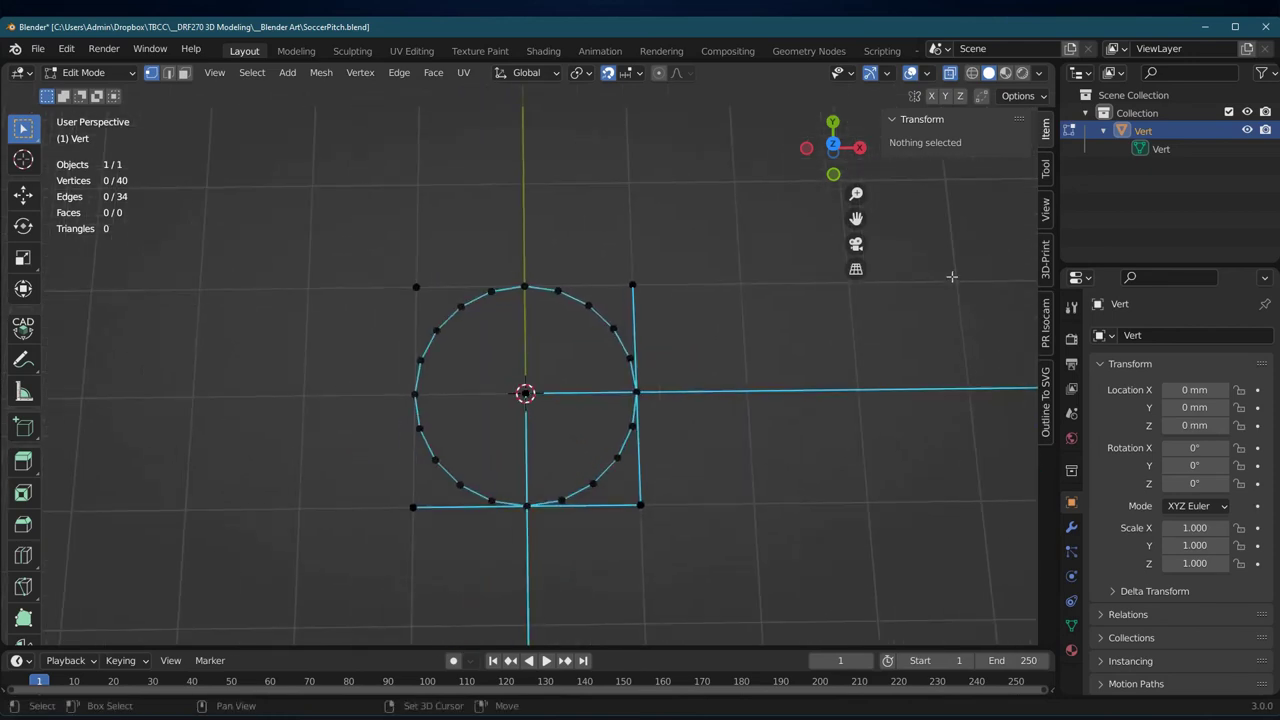
{"action": "scroll", "coordinate": [590, 455], "scroll_direction": "up", "scroll_amount": 1}
Step: Box-select the left half of the circle and delete those vertices
{"action": "key", "text": "b"}
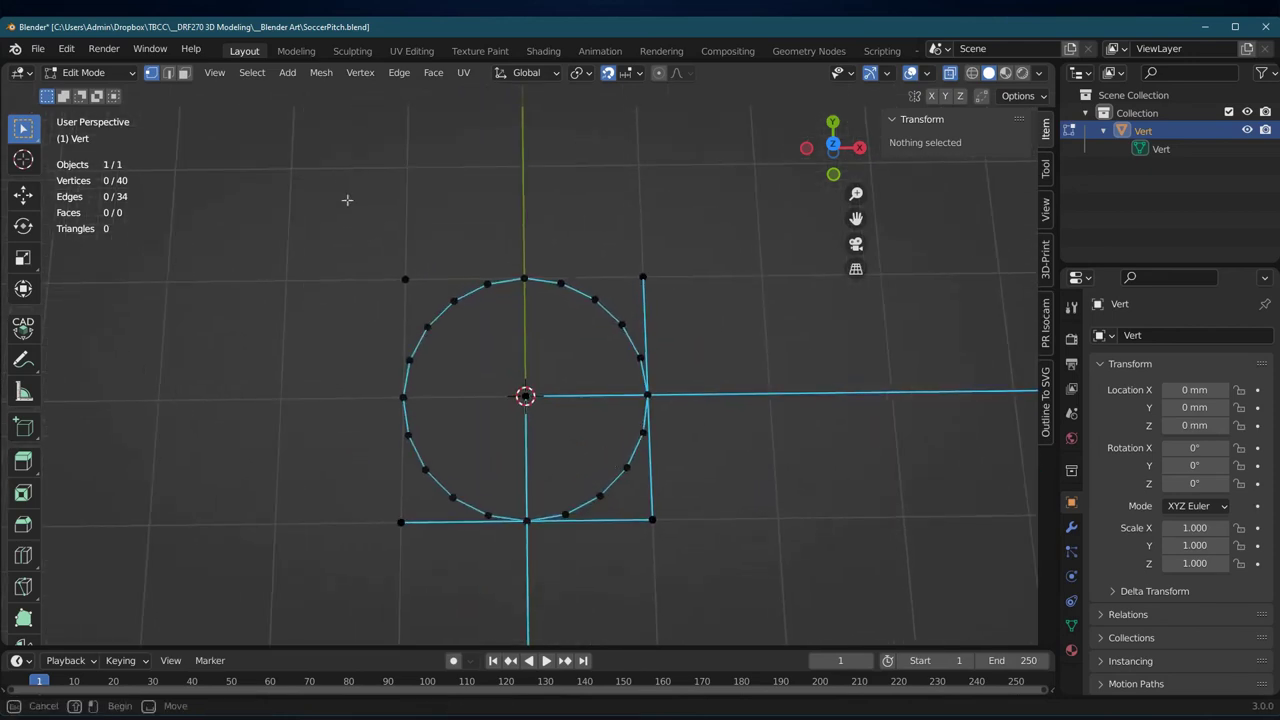
{"action": "left_click_drag", "start_coordinate": [337, 174], "coordinate": [510, 595]}
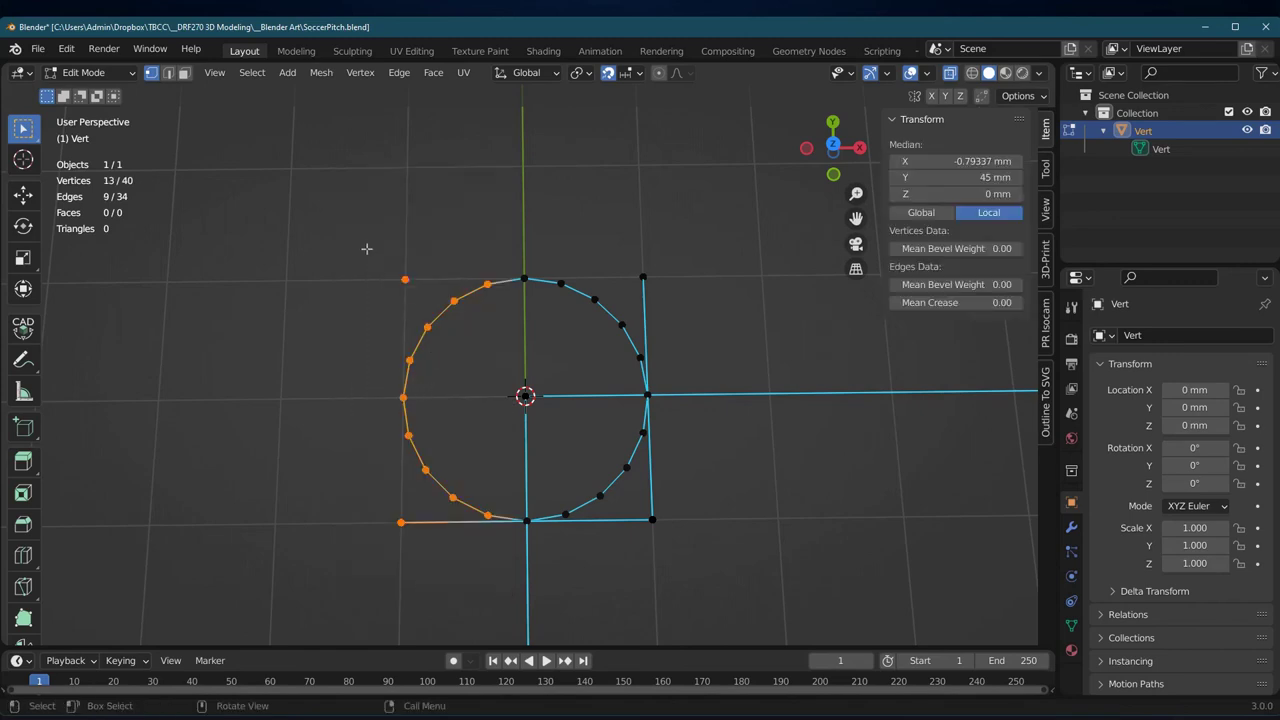
{"action": "left_click_drag", "start_coordinate": [352, 230], "coordinate": [505, 620]}
{"action": "key", "text": "x"}
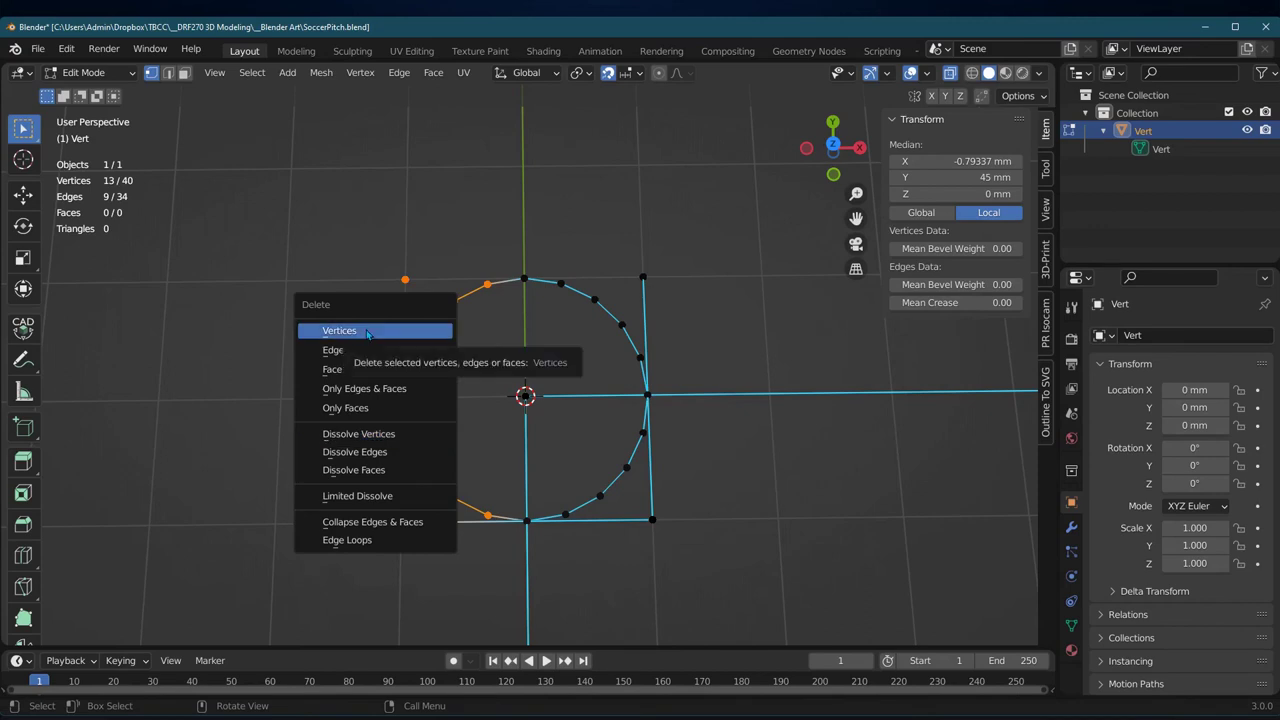
{"action": "left_click", "coordinate": [367, 333]}
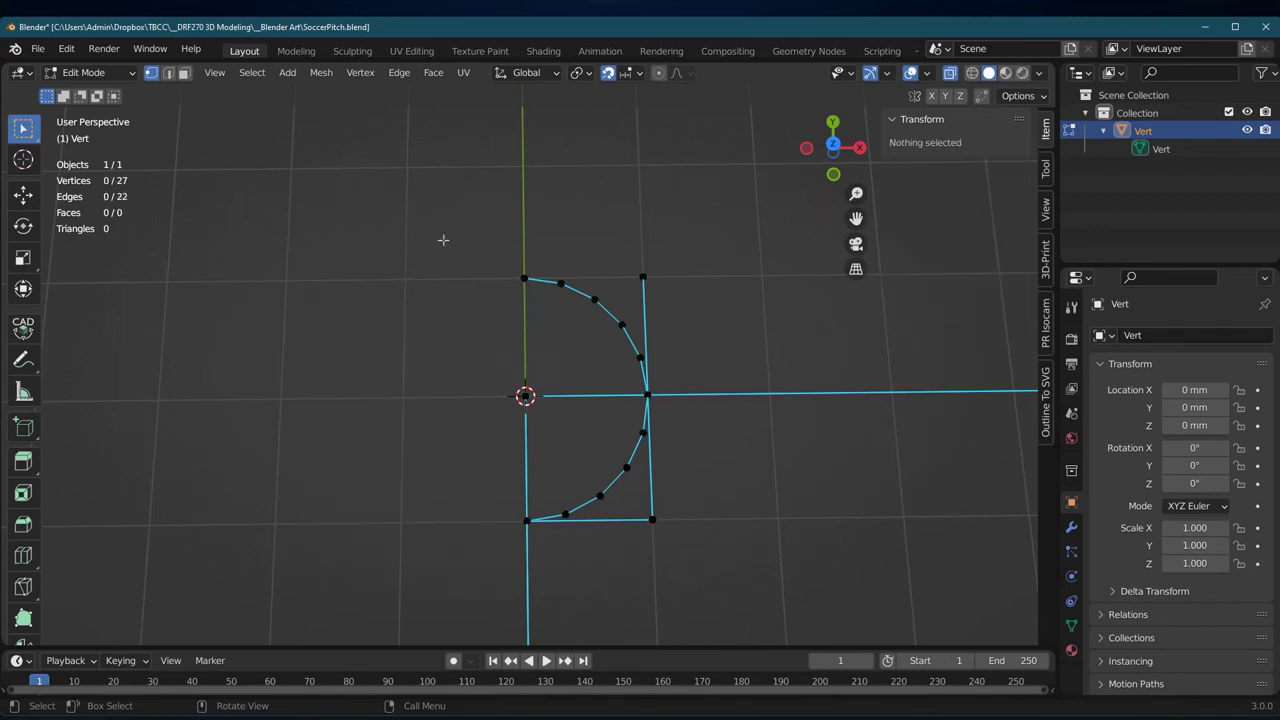
Step: Delete the upper arc vertices and the leftover outer corner vertex, leaving the quarter arc
{"action": "left_click_drag", "start_coordinate": [437, 206], "coordinate": [750, 379]}
{"action": "key", "text": "x"}
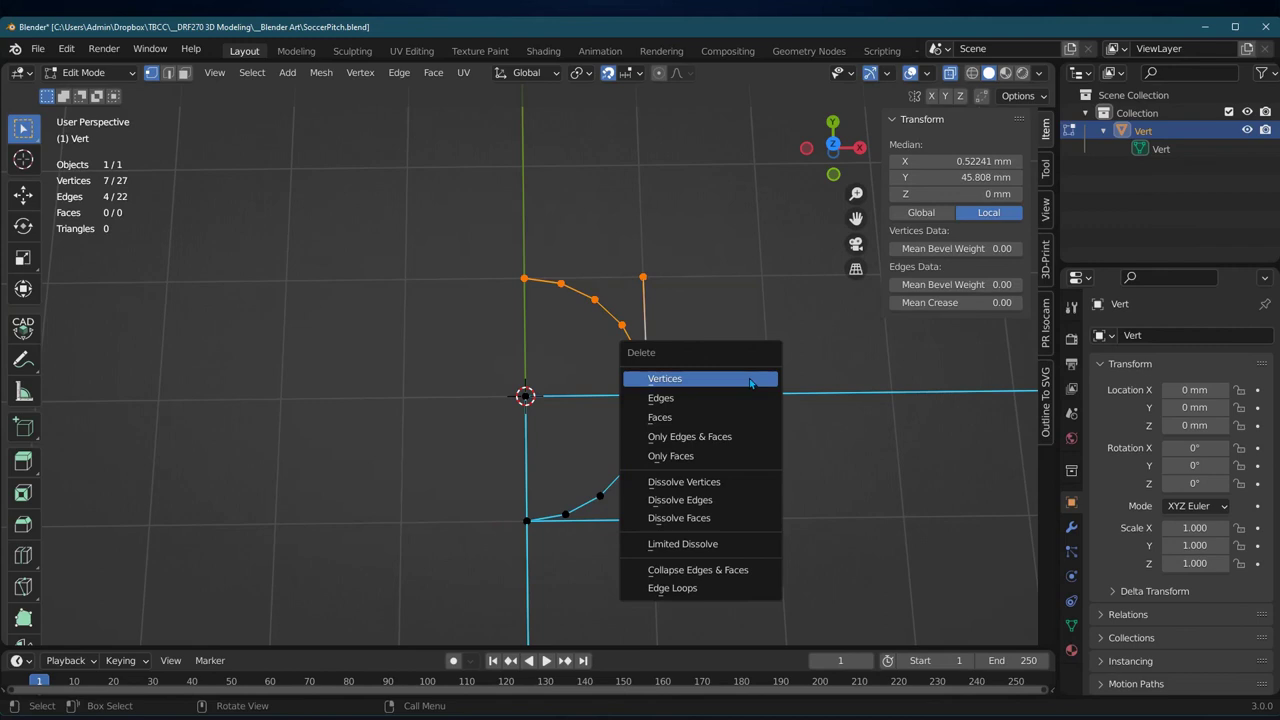
{"action": "left_click", "coordinate": [750, 379]}
{"action": "left_click", "coordinate": [651, 517]}
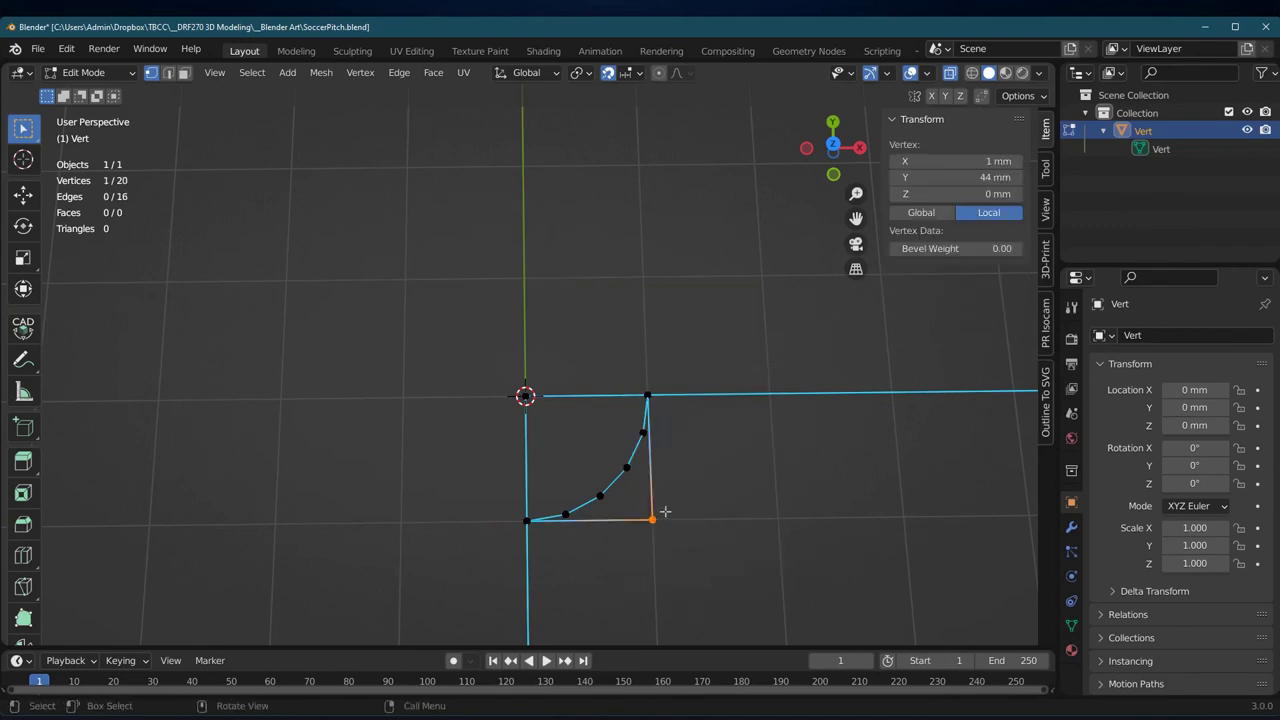
{"action": "key", "text": "x"}
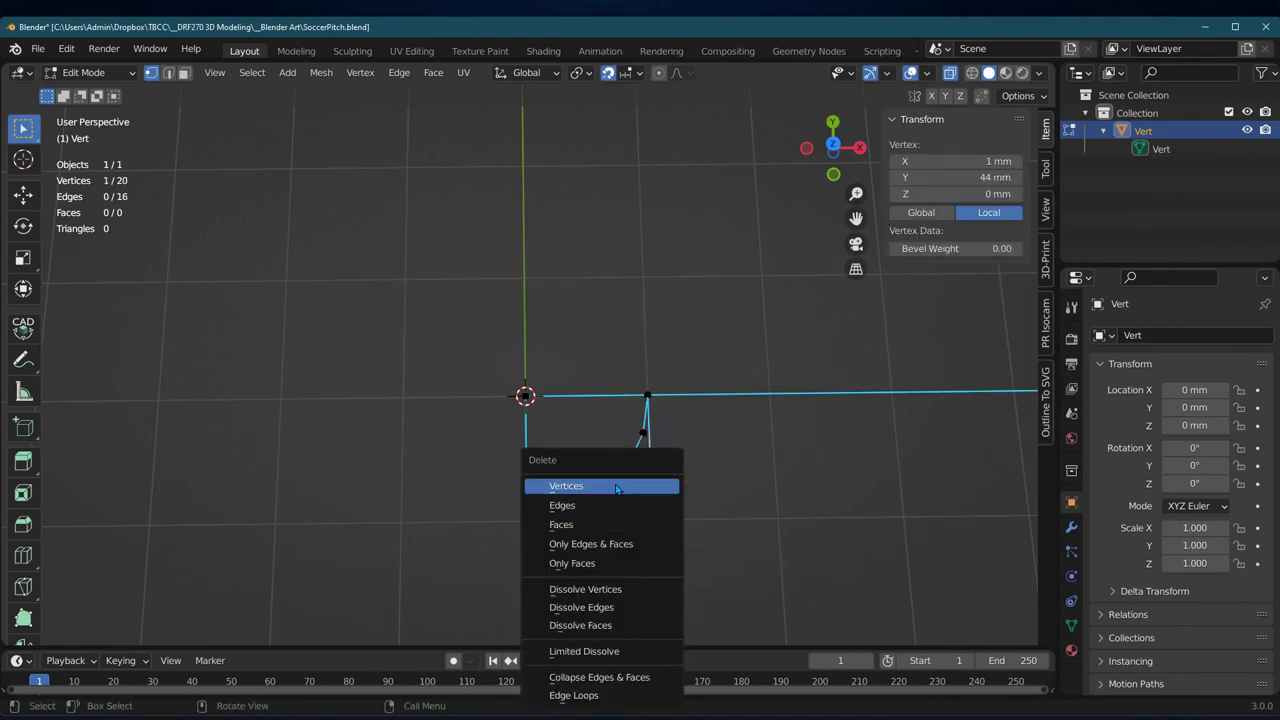
{"action": "left_click", "coordinate": [614, 485]}
{"action": "middle_click_drag", "start_coordinate": [706, 503], "coordinate": [707, 498]}
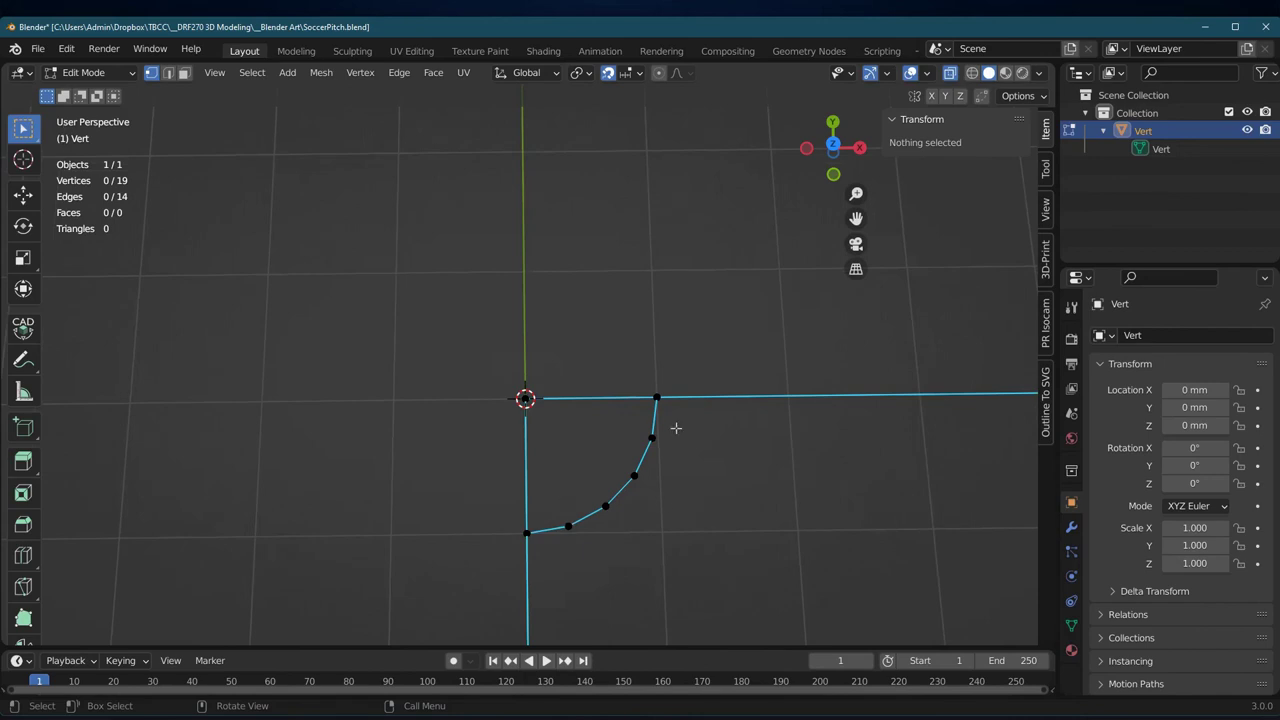
{"action": "middle_click_drag", "start_coordinate": [640, 437], "coordinate": [643, 437]}
Step: Merge By Distance at the arc's top end, then at its lower end, joining both to the pitch edges
{"action": "left_click_drag", "start_coordinate": [630, 363], "coordinate": [708, 423]}
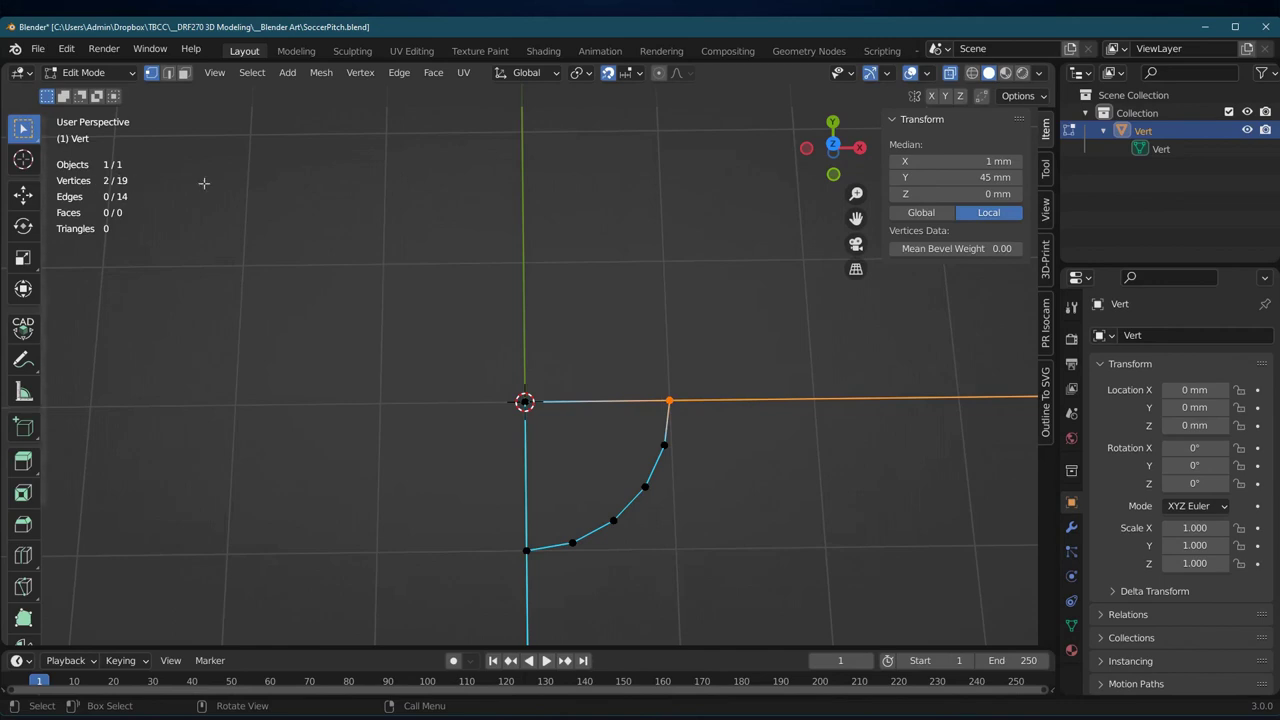
{"action": "key", "text": "m"}
{"action": "left_click", "coordinate": [665, 308]}
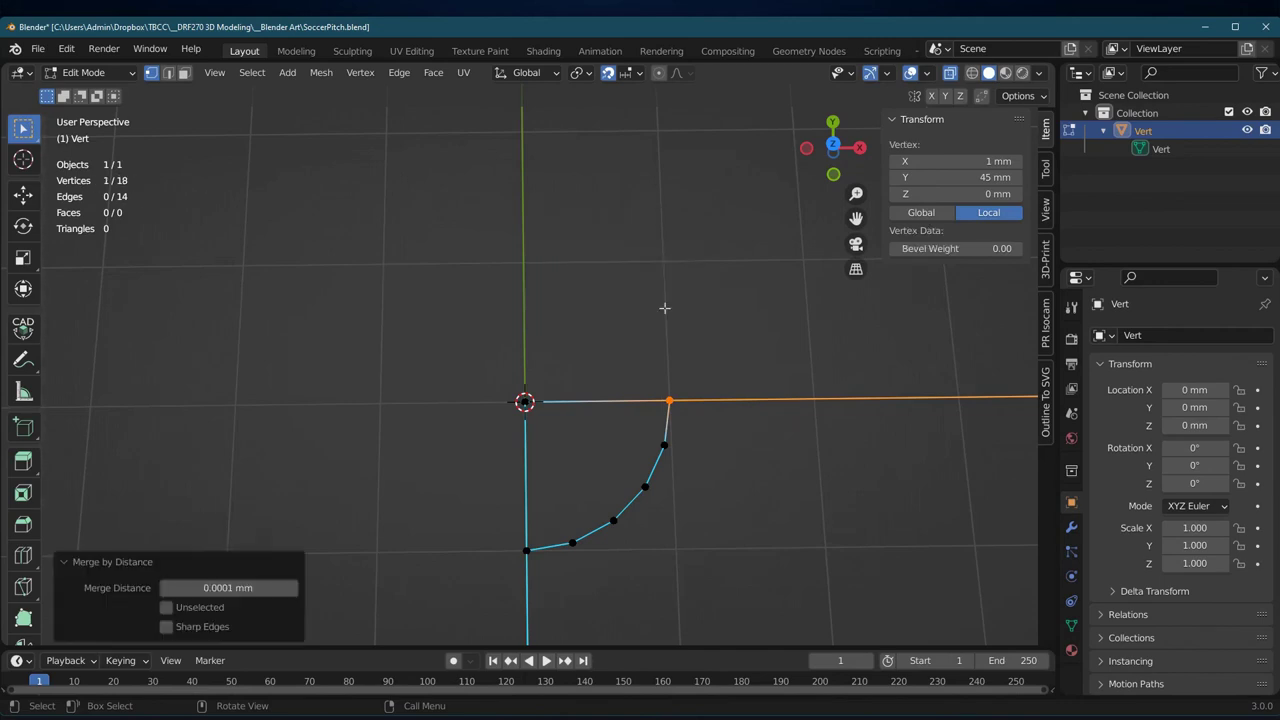
{"action": "left_click_drag", "start_coordinate": [488, 515], "coordinate": [557, 594]}
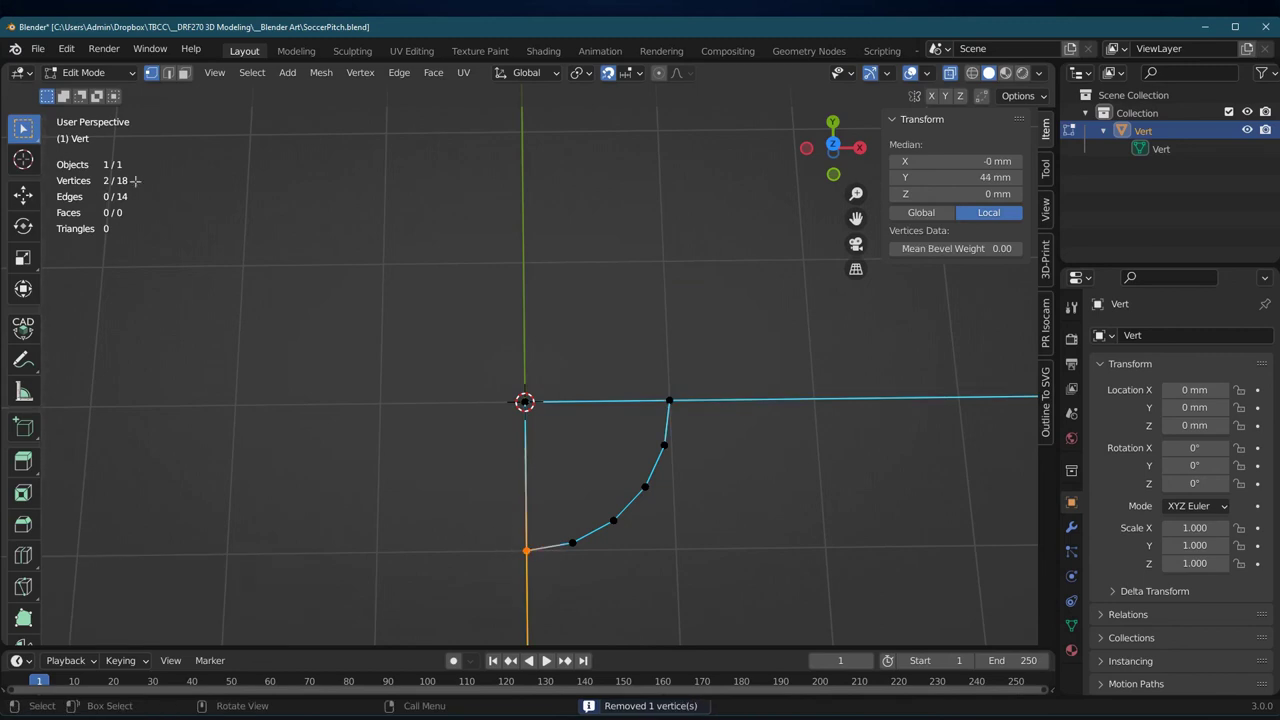
{"action": "key", "text": "m"}
{"action": "left_click", "coordinate": [412, 509]}
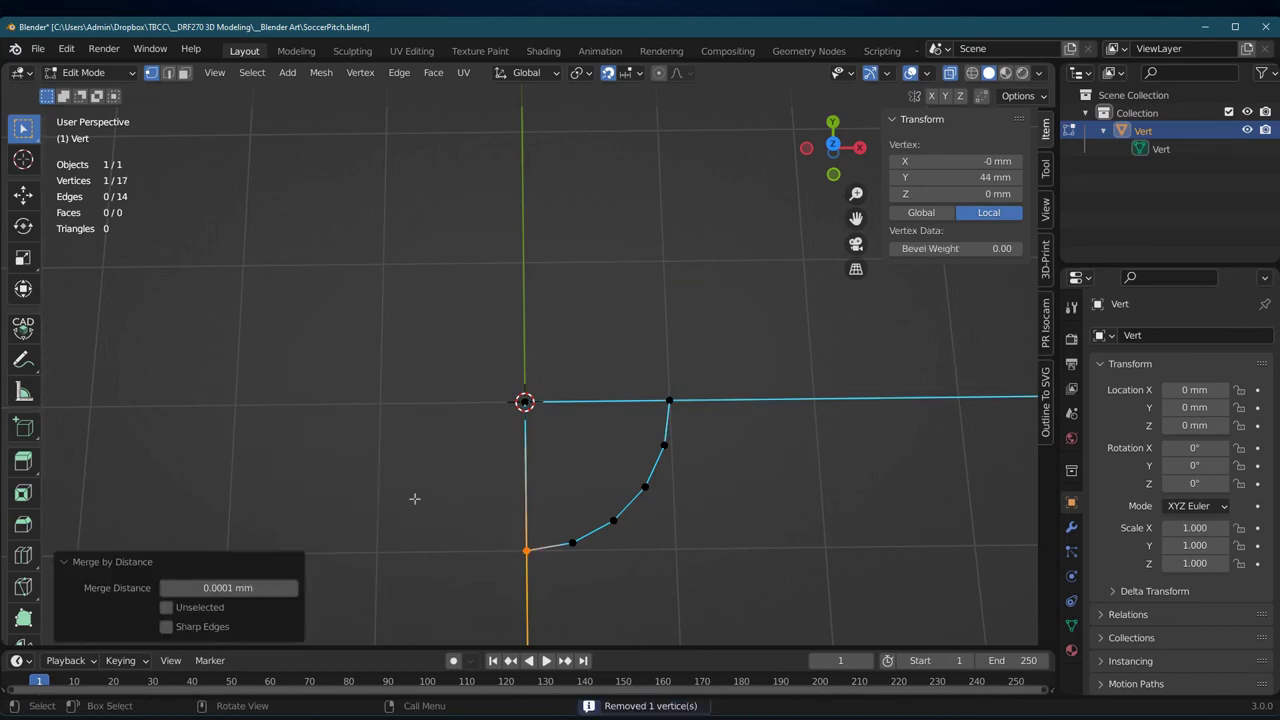
{"action": "left_click_drag", "start_coordinate": [622, 359], "coordinate": [716, 423]}
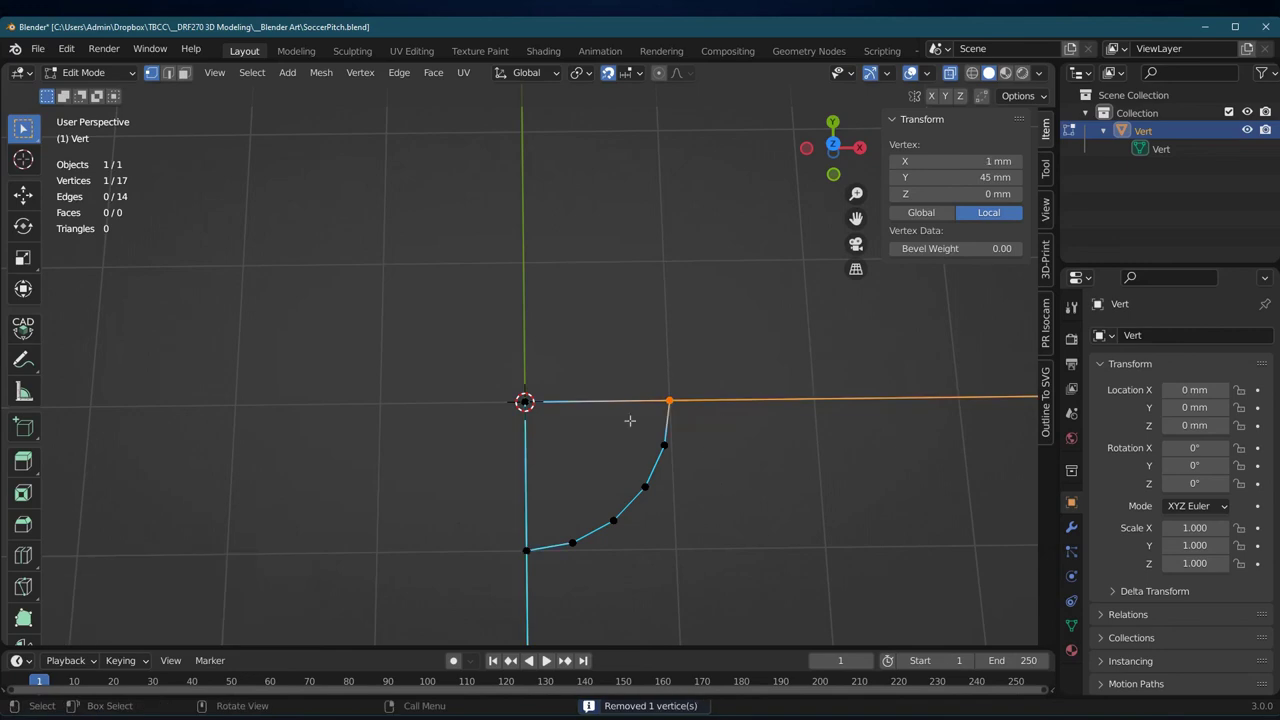
{"action": "middle_click_drag", "start_coordinate": [630, 421], "coordinate": [522, 422]}
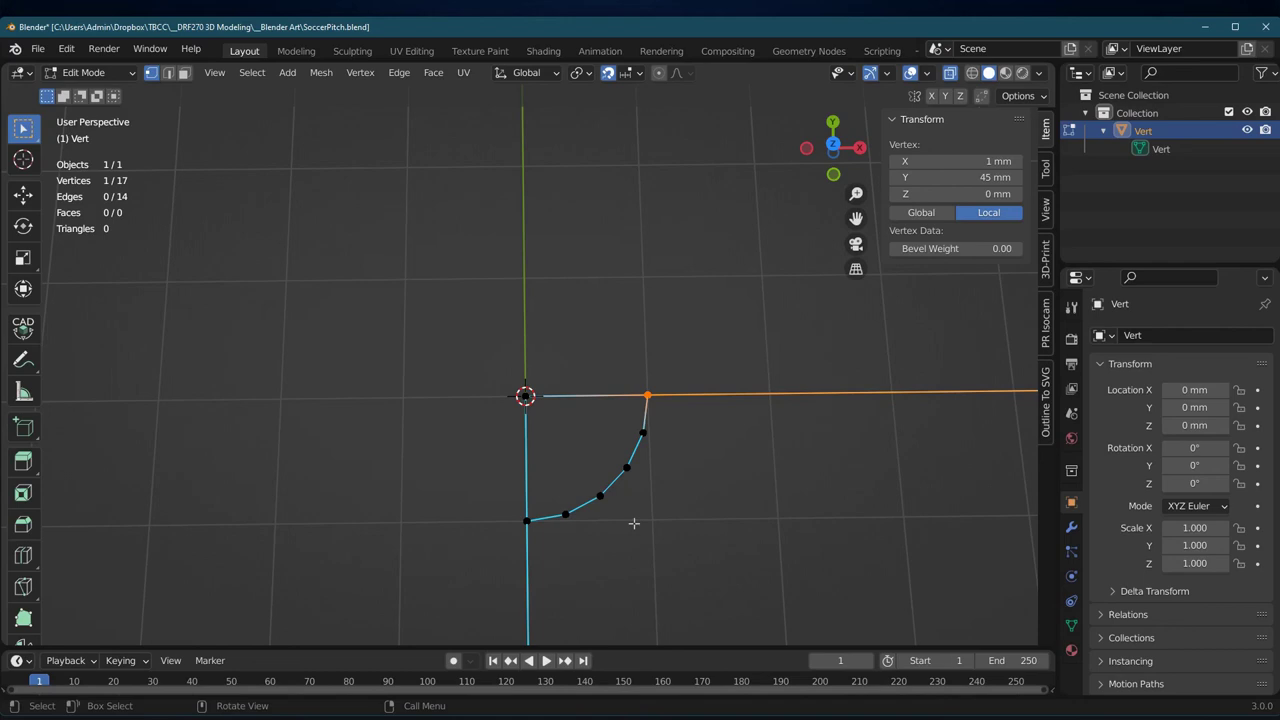
{"action": "scroll", "coordinate": [636, 520], "scroll_direction": "up", "scroll_amount": 2}
{"action": "scroll", "coordinate": [640, 518], "scroll_direction": "up", "scroll_amount": 2}
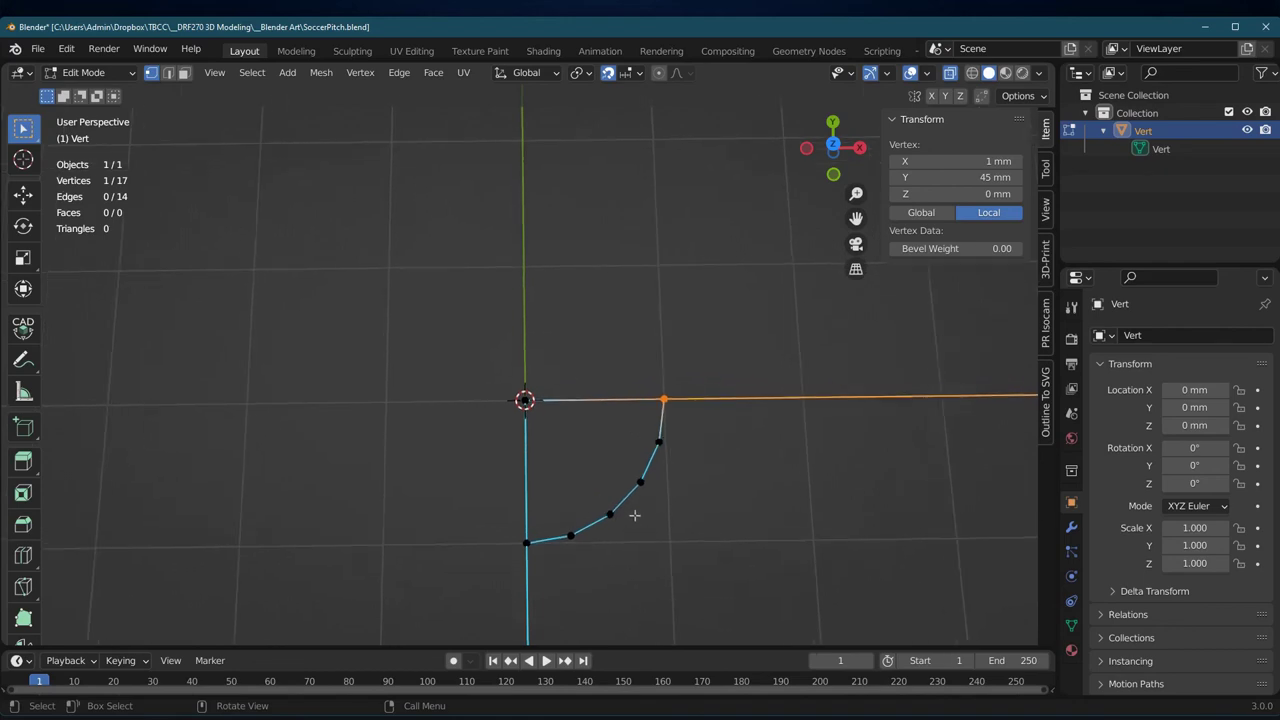